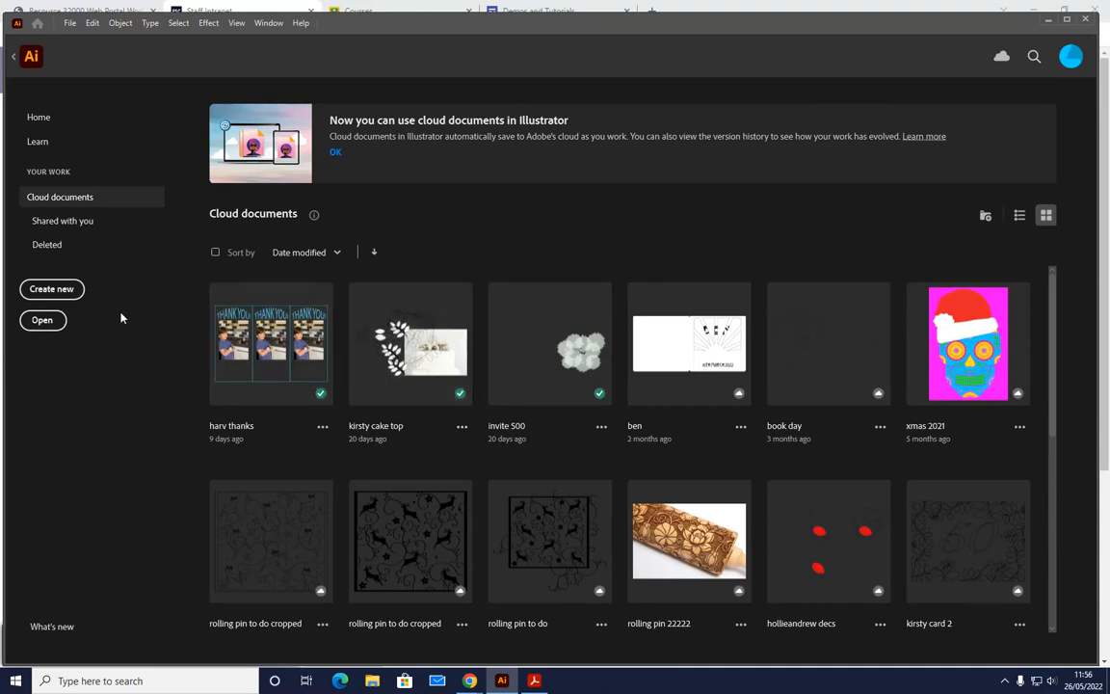
# - Create a portrait A4 document of 210 x 297 mm in CMYK and move the Pathfinder panel clear of the artboard
pyautogui.click(52, 289)
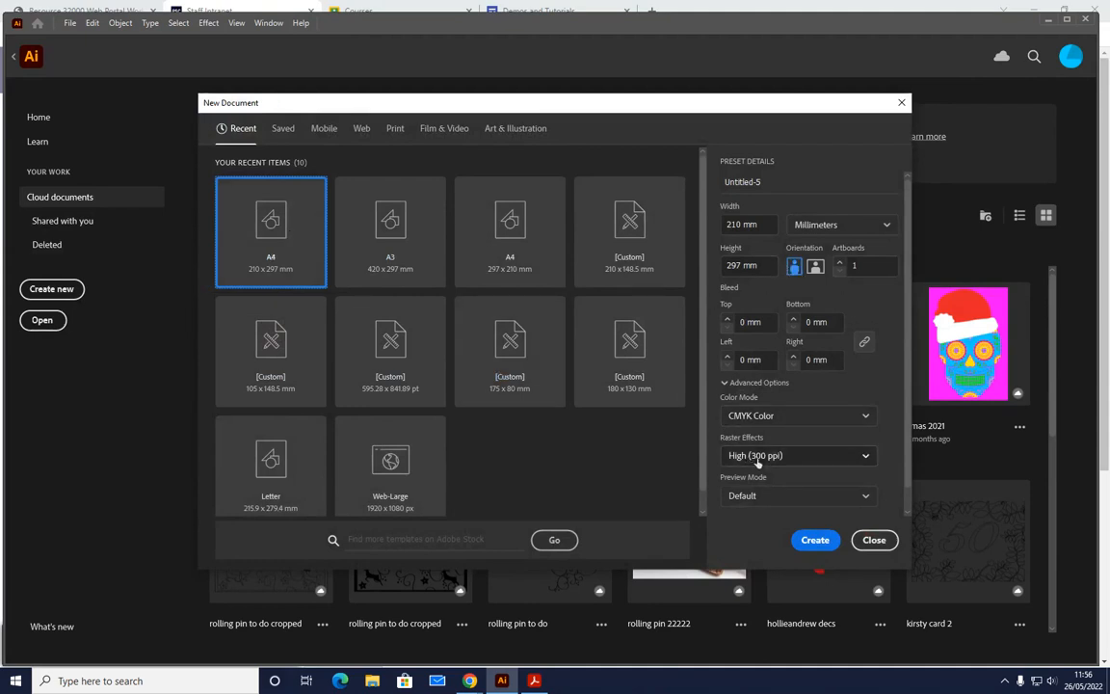
pyautogui.click(815, 541)
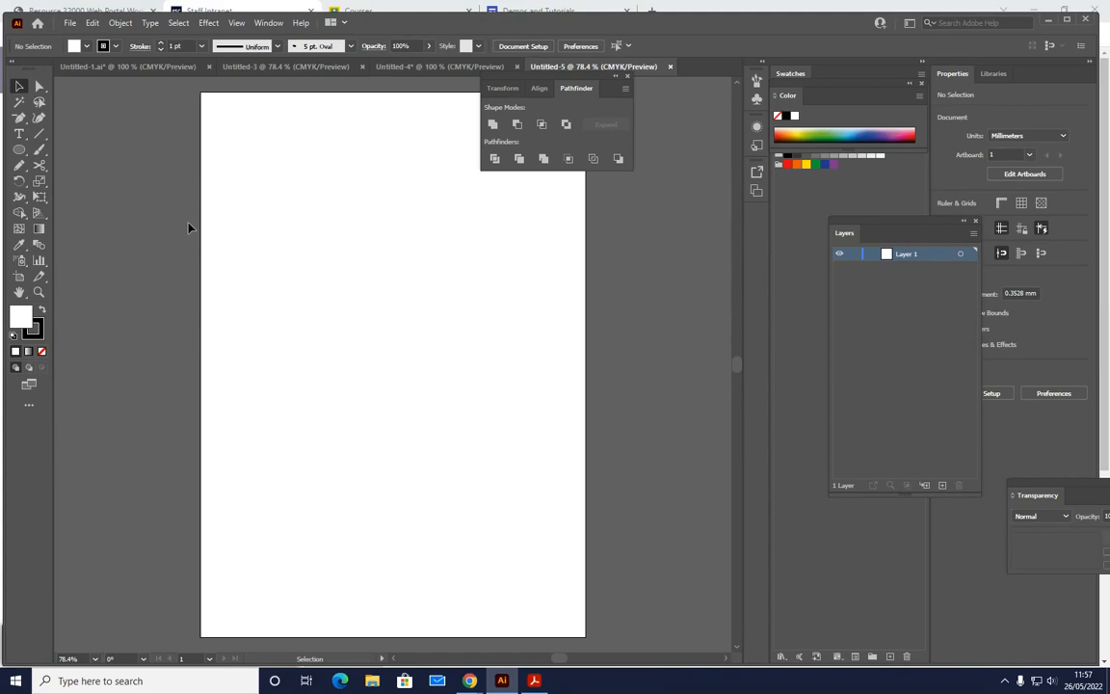
pyautogui.moveTo(583, 80); pyautogui.dragTo(715, 103)
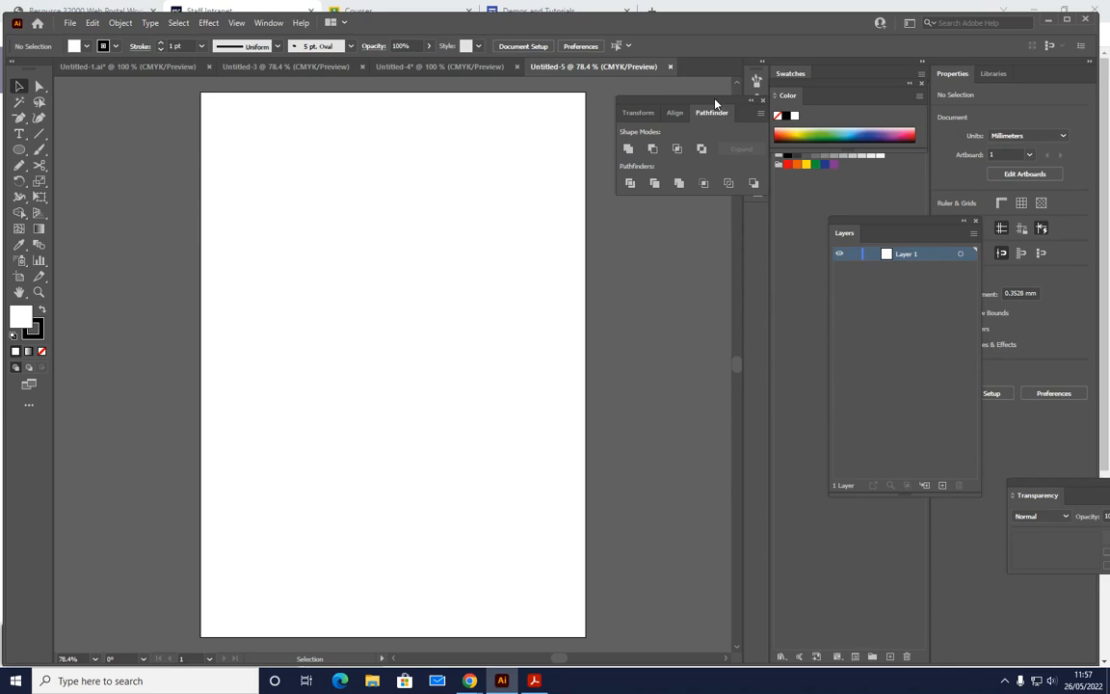
# - Draw a freehand wavy line about 165 mm wide across the upper artboard with the Pencil tool and smooth it
pyautogui.click(19, 169)
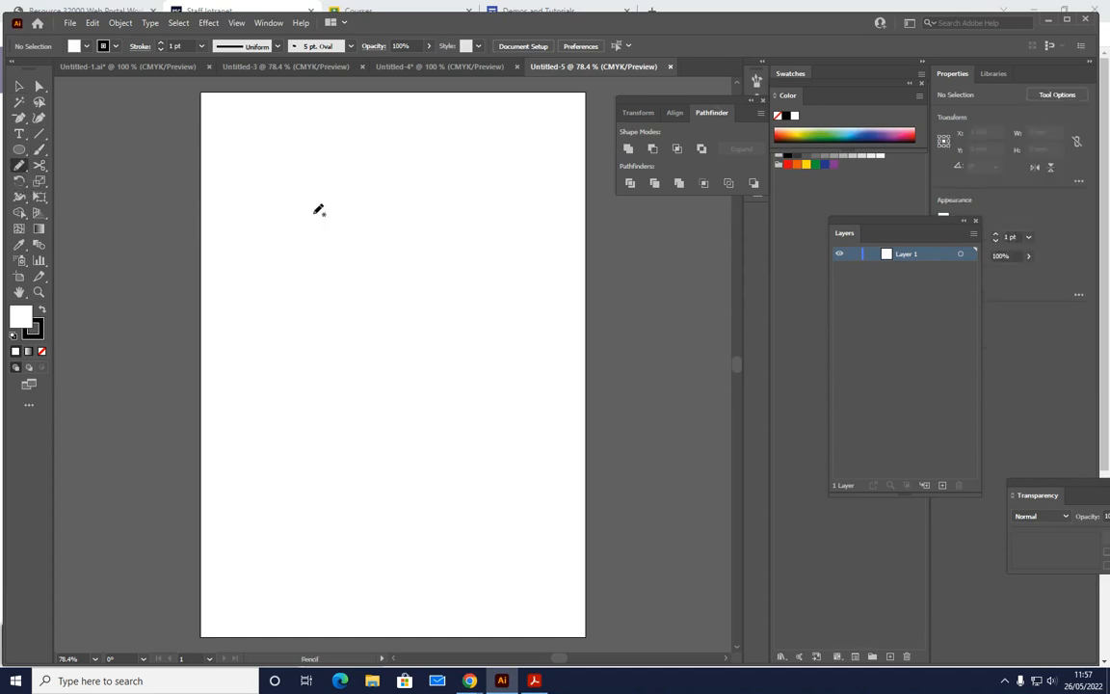
pyautogui.moveTo(236, 183)
pyautogui.mouseDown()
pyautogui.moveTo(264, 151)
pyautogui.moveTo(313, 188)
pyautogui.moveTo(389, 156)
pyautogui.moveTo(477, 183)
pyautogui.moveTo(511, 150)
pyautogui.moveTo(537, 165)
pyautogui.mouseUp()
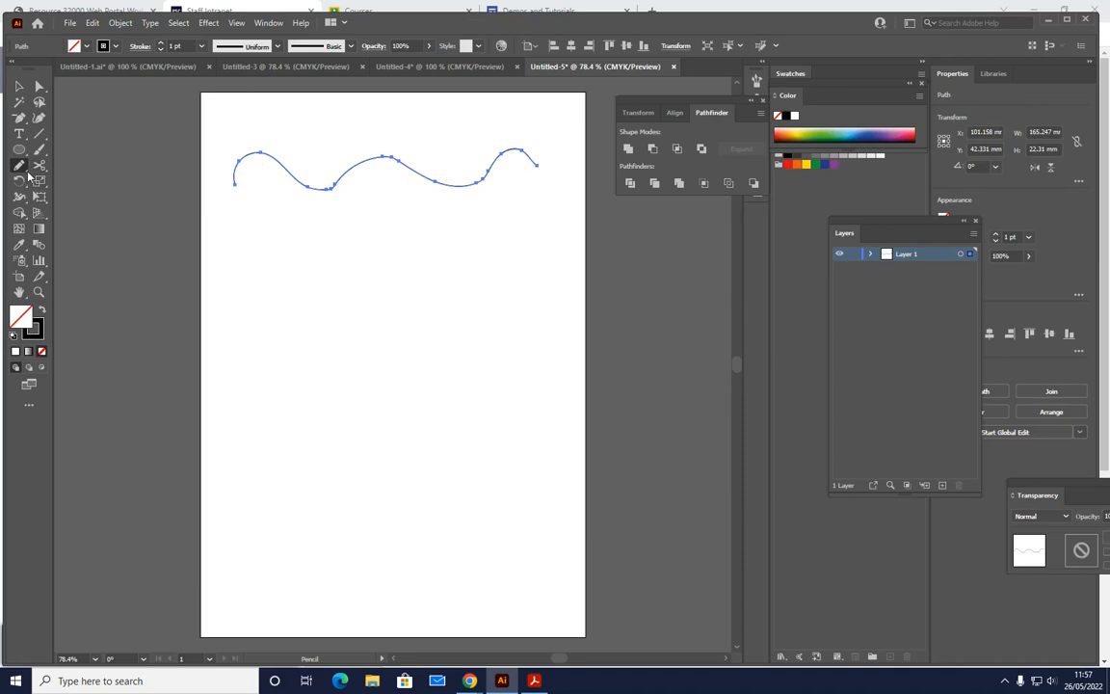
pyautogui.click(20, 167)
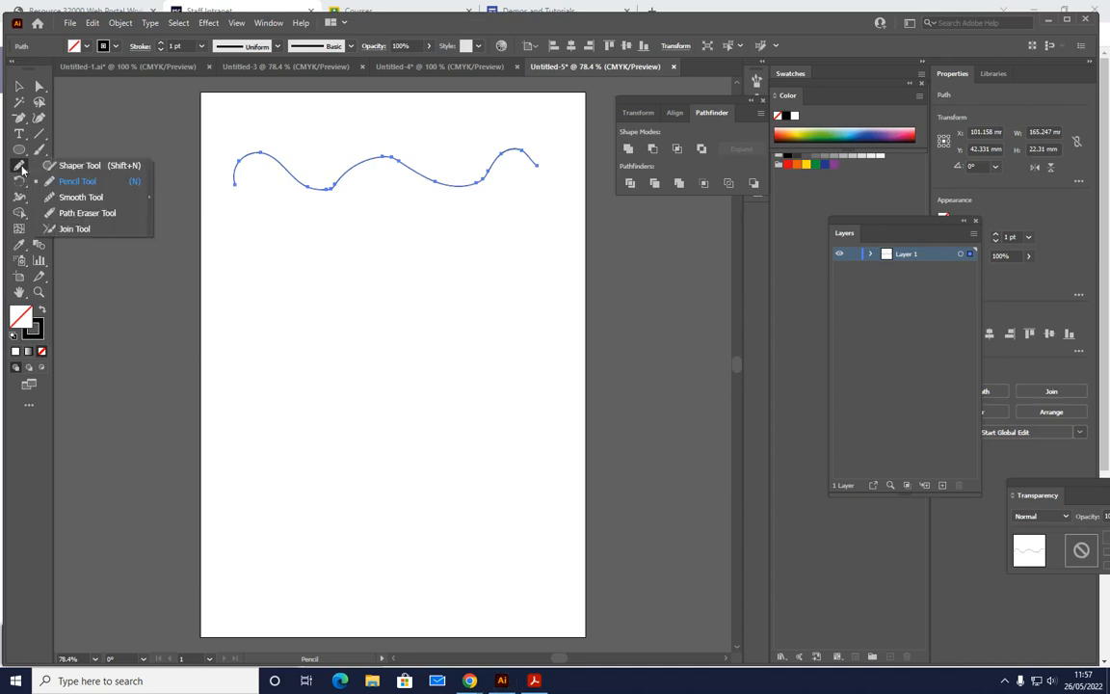
pyautogui.click(69, 198)
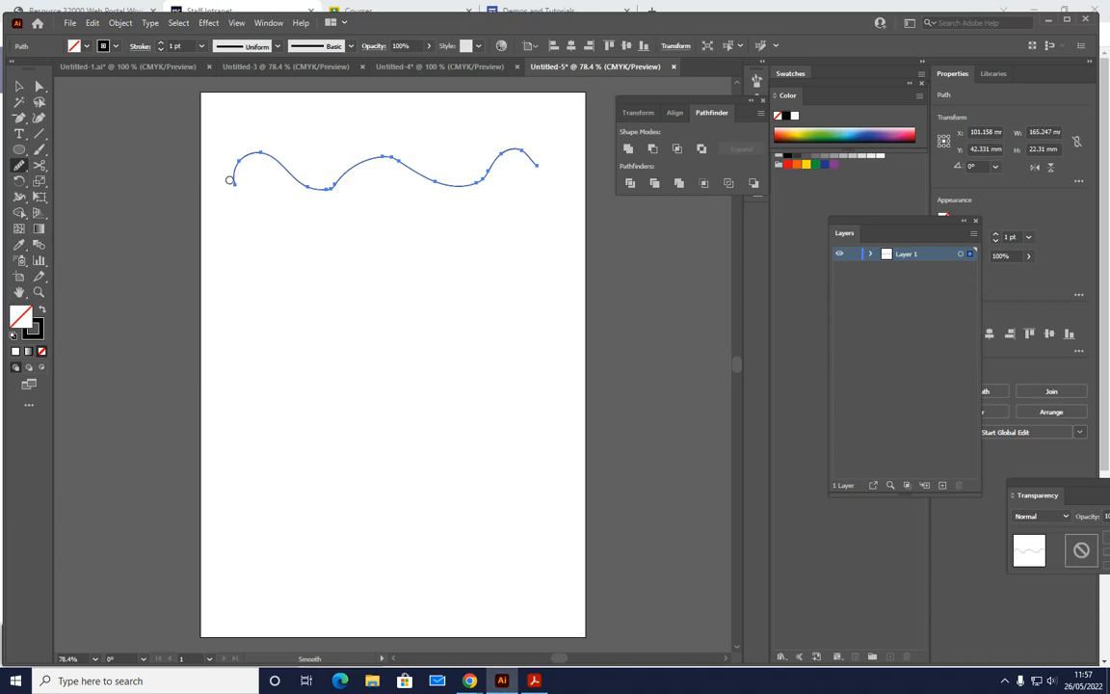
pyautogui.moveTo(234, 186)
pyautogui.mouseDown()
pyautogui.moveTo(256, 152)
pyautogui.moveTo(310, 181)
pyautogui.moveTo(347, 178)
pyautogui.moveTo(321, 192)
pyautogui.moveTo(374, 159)
pyautogui.moveTo(424, 176)
pyautogui.mouseUp()
pyautogui.moveTo(382, 158)
pyautogui.mouseDown()
pyautogui.moveTo(434, 180)
pyautogui.moveTo(471, 179)
pyautogui.moveTo(516, 152)
pyautogui.moveTo(482, 146)
pyautogui.mouseUp()
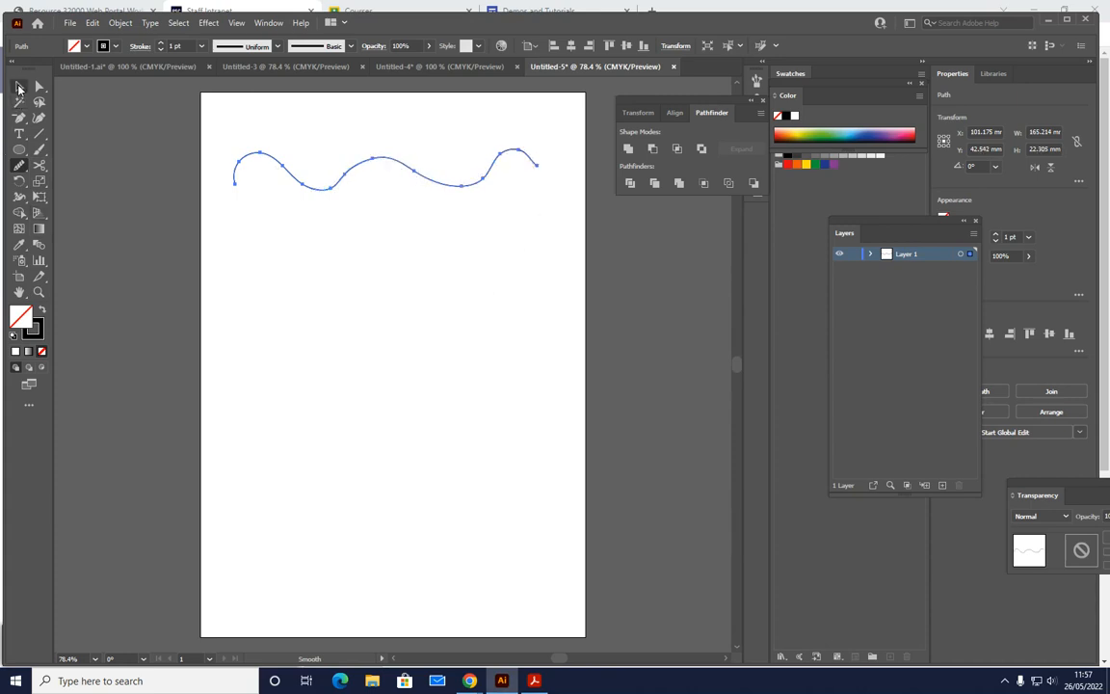
# - Duplicate the wavy line straight down by about 37 mm
pyautogui.click(19, 87)
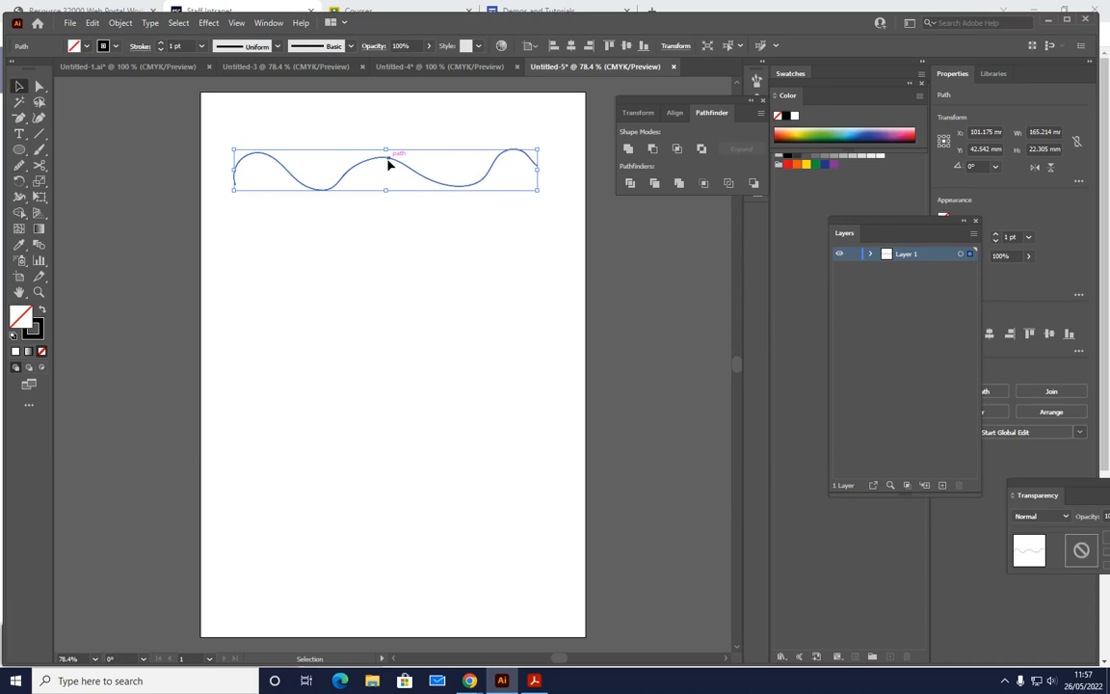
pyautogui.moveTo(388, 165); pyautogui.dragTo(396, 231)
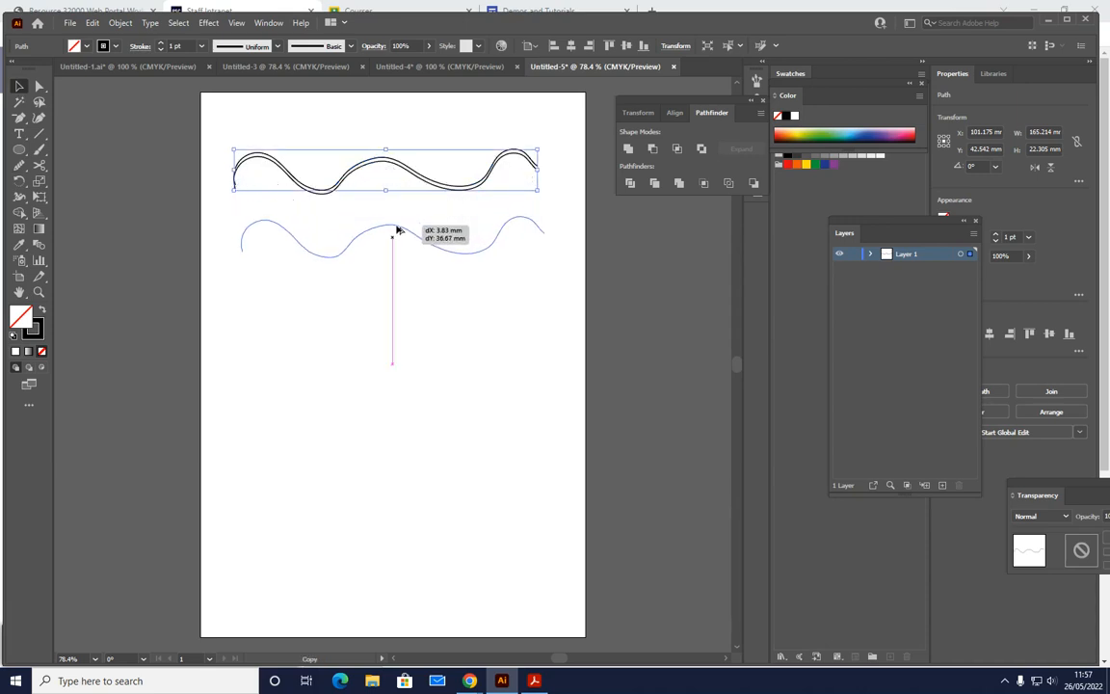
pyautogui.moveTo(396, 231); pyautogui.dragTo(396, 230)
pyautogui.click(216, 142)
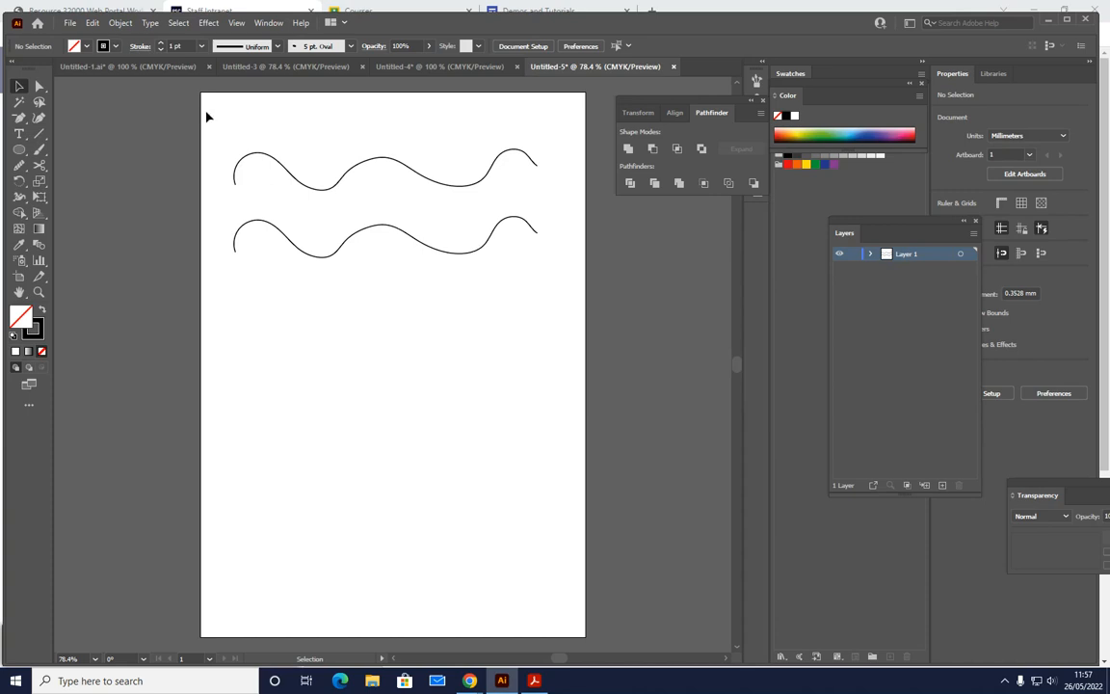
# - Join the two wavy lines at both ends to form one closed shape
pyautogui.moveTo(205, 114)
pyautogui.mouseDown()
pyautogui.moveTo(496, 332)
pyautogui.moveTo(568, 300)
pyautogui.moveTo(566, 355)
pyautogui.mouseUp()
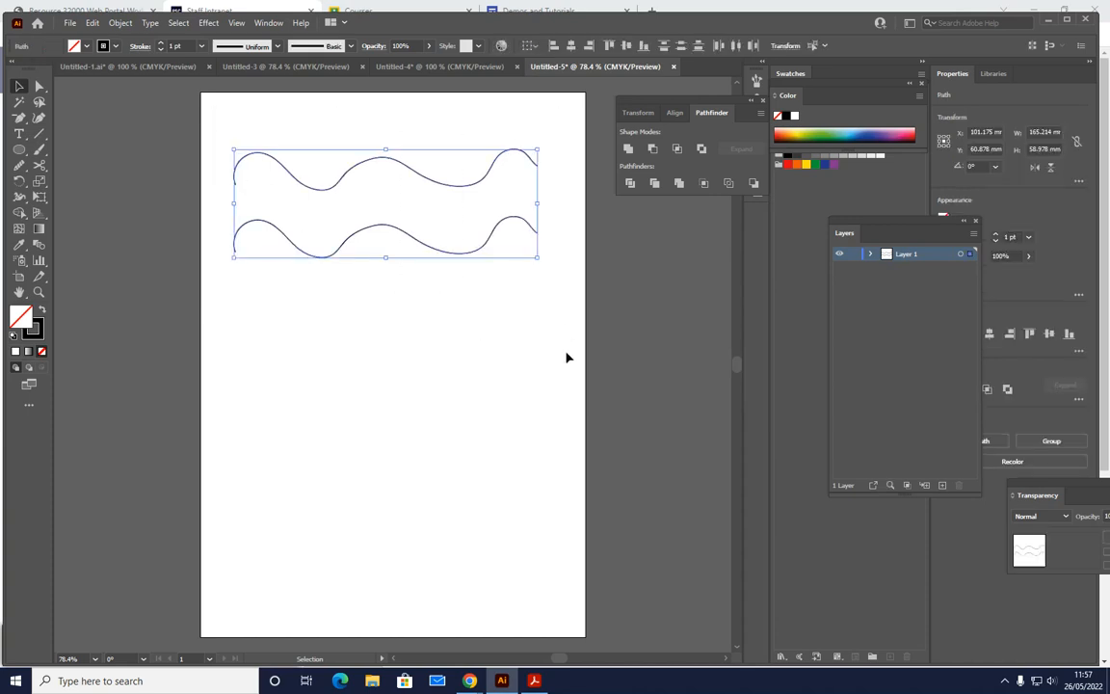
pyautogui.press('a')
pyautogui.press('v')
pyautogui.hotkey('ctrl', 'j')
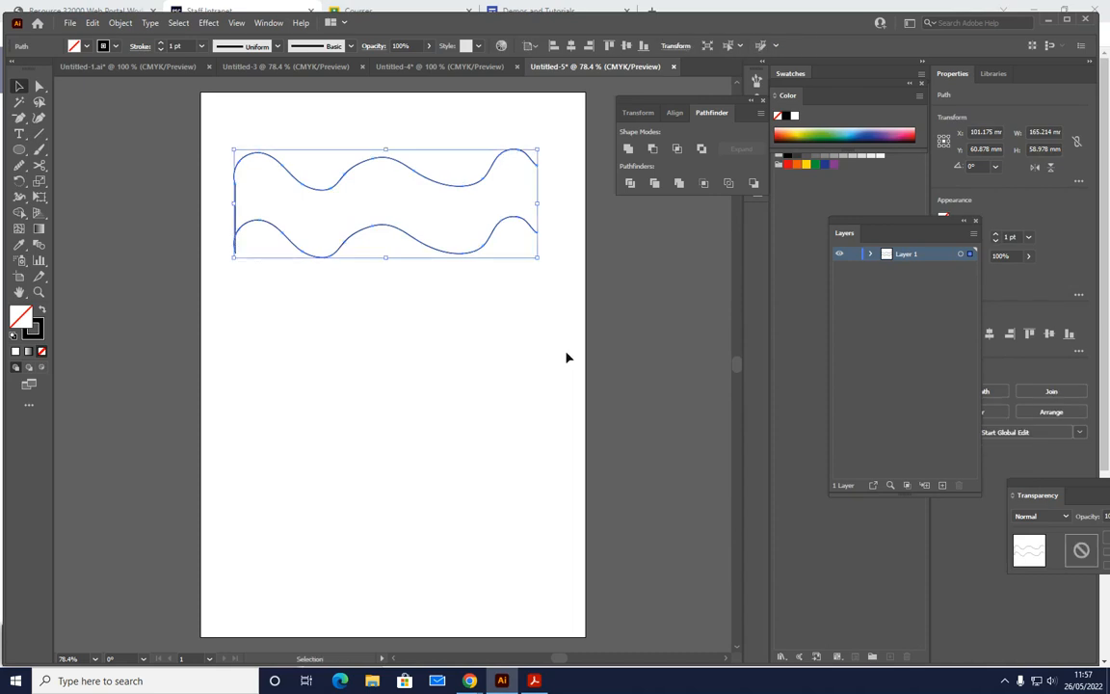
pyautogui.click(212, 226)
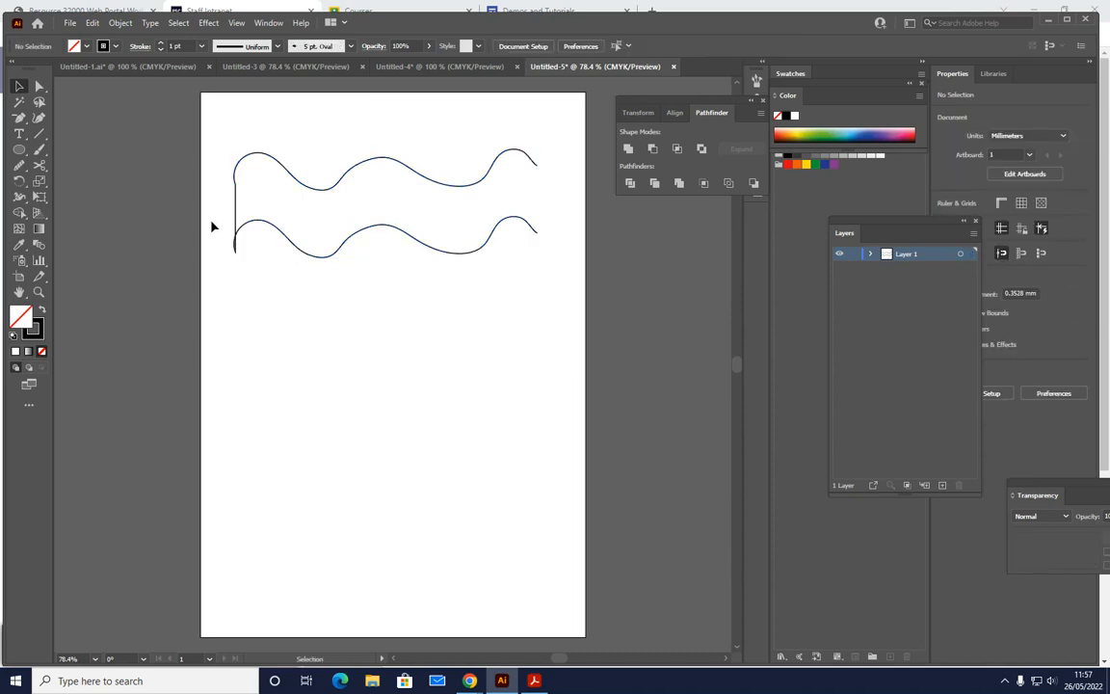
pyautogui.moveTo(563, 108); pyautogui.dragTo(453, 241)
pyautogui.press('a')
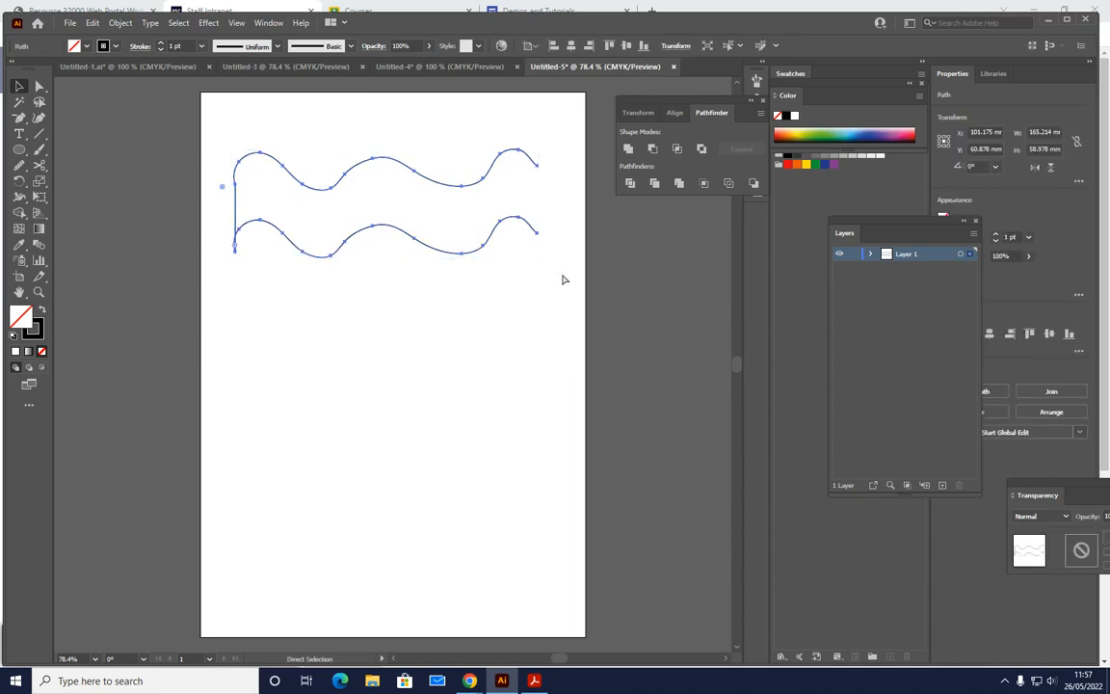
pyautogui.hotkey('ctrl', 'j')
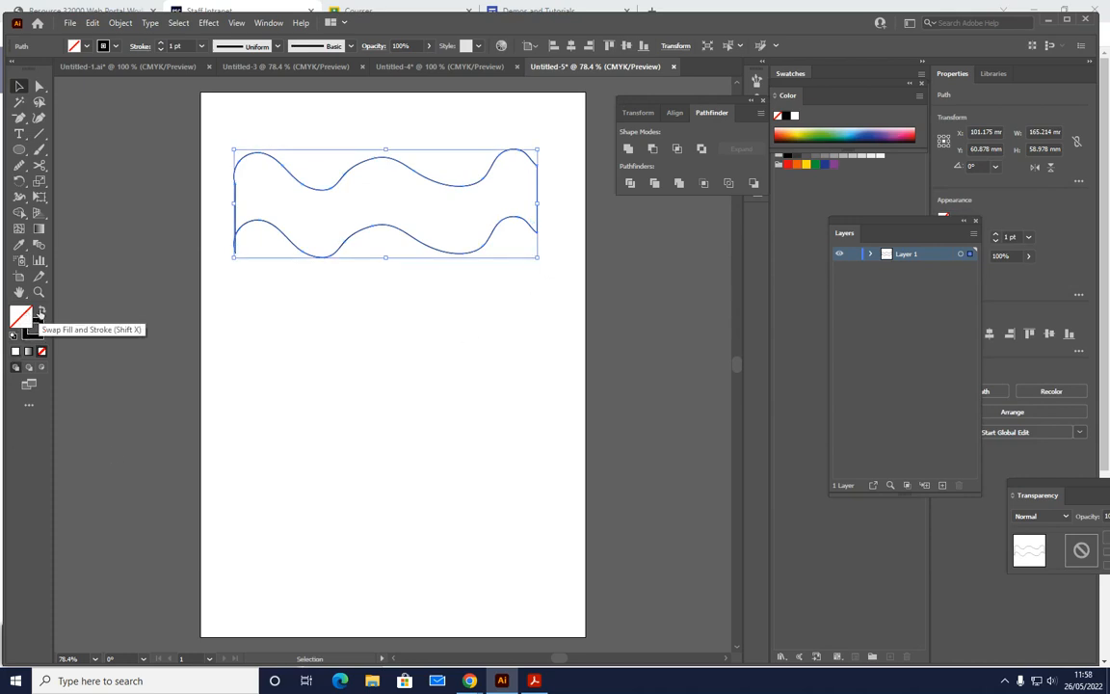
# - Fill the closed wavy shape with pink #f906af and remove its stroke
pyautogui.doubleClick(21, 323)
pyautogui.click(545, 255)
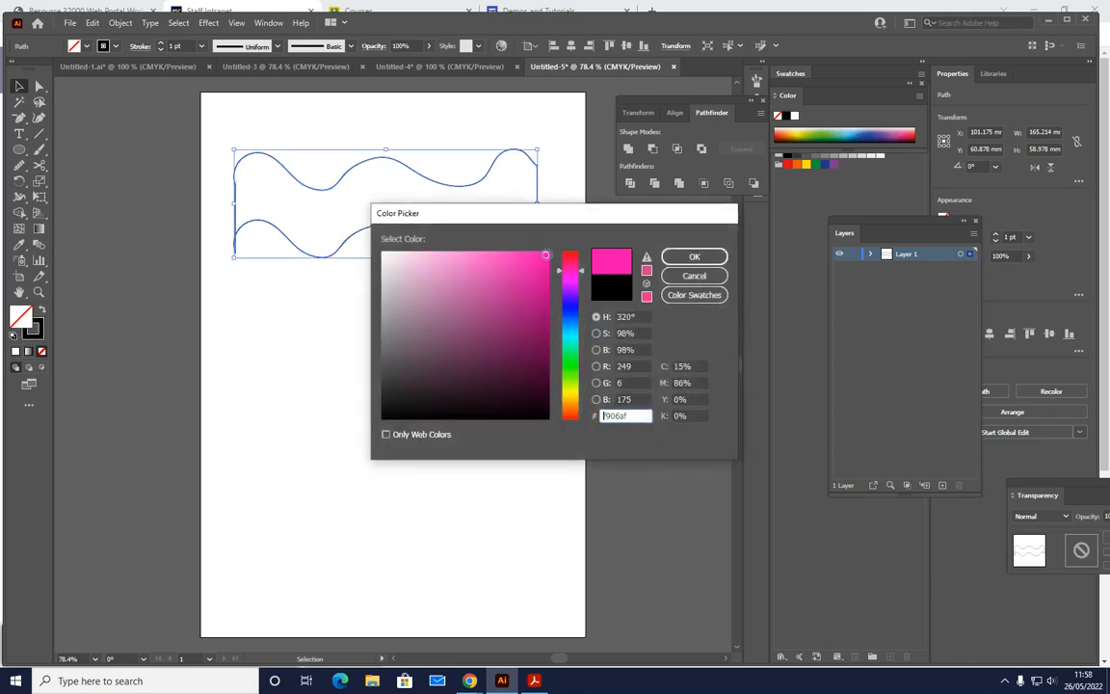
pyautogui.click(695, 258)
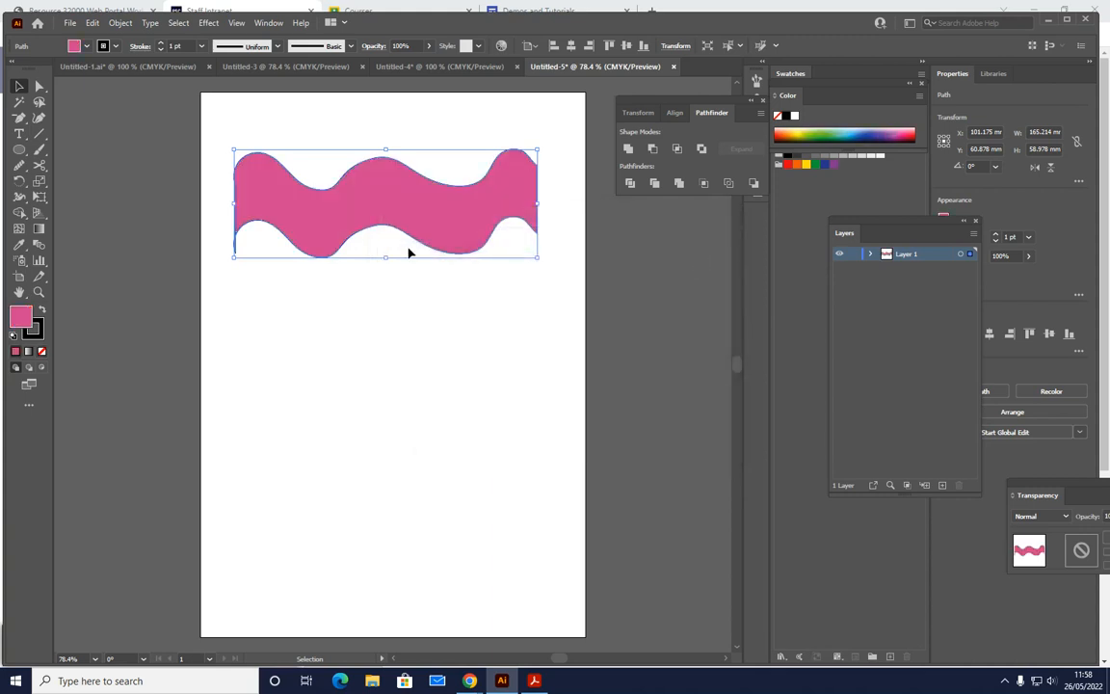
pyautogui.click(38, 335)
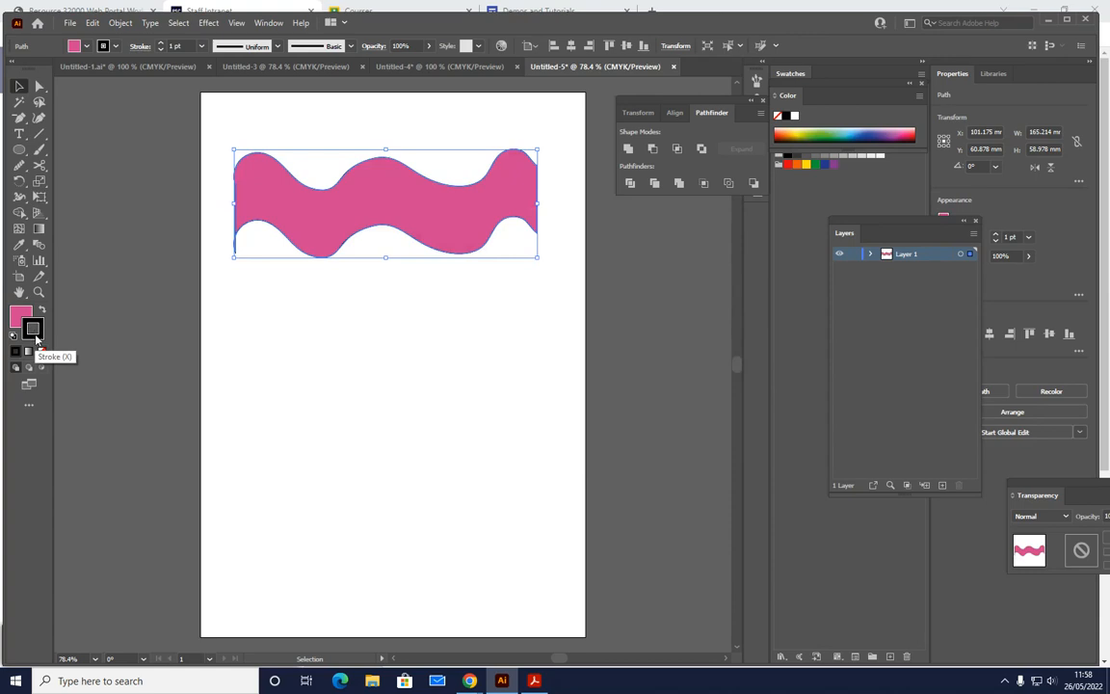
pyautogui.click(42, 351)
pyautogui.click(374, 329)
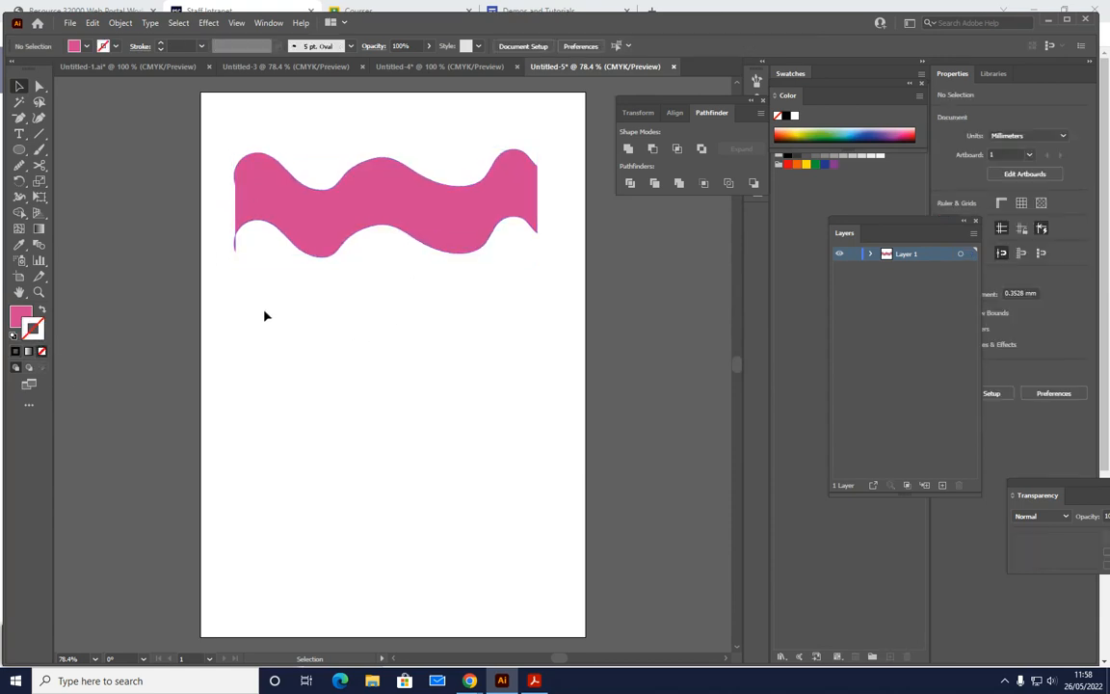
# - Swap the wavy shape's fill and stroke so that it has a pink outline and no fill
pyautogui.click(292, 238)
pyautogui.click(41, 309)
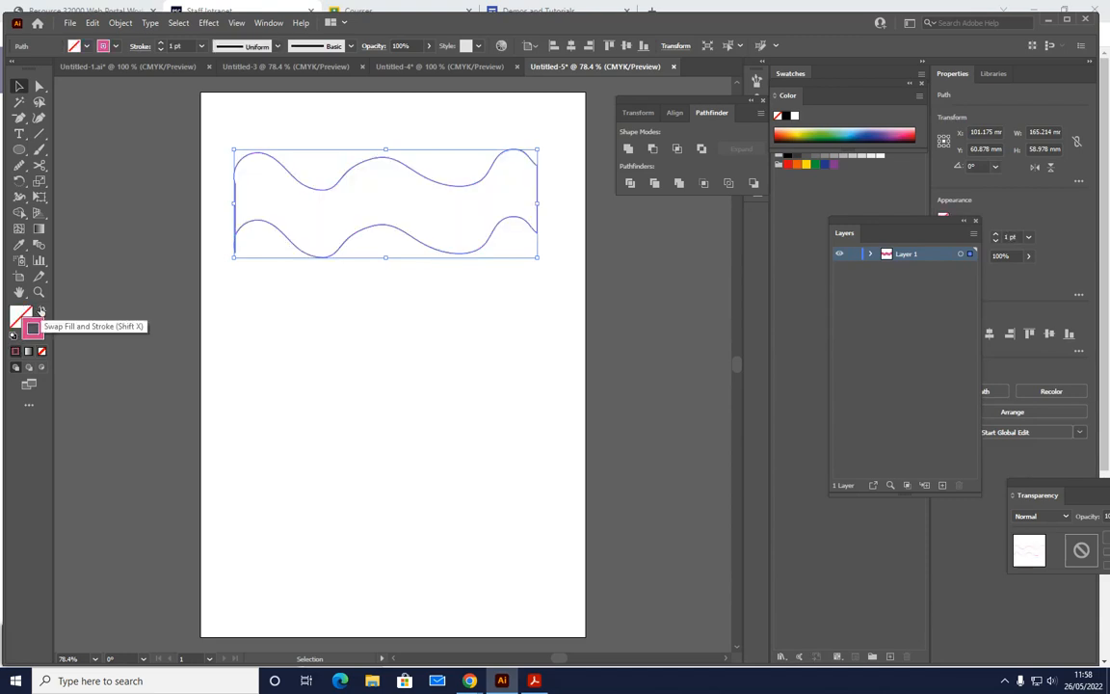
pyautogui.click(364, 250)
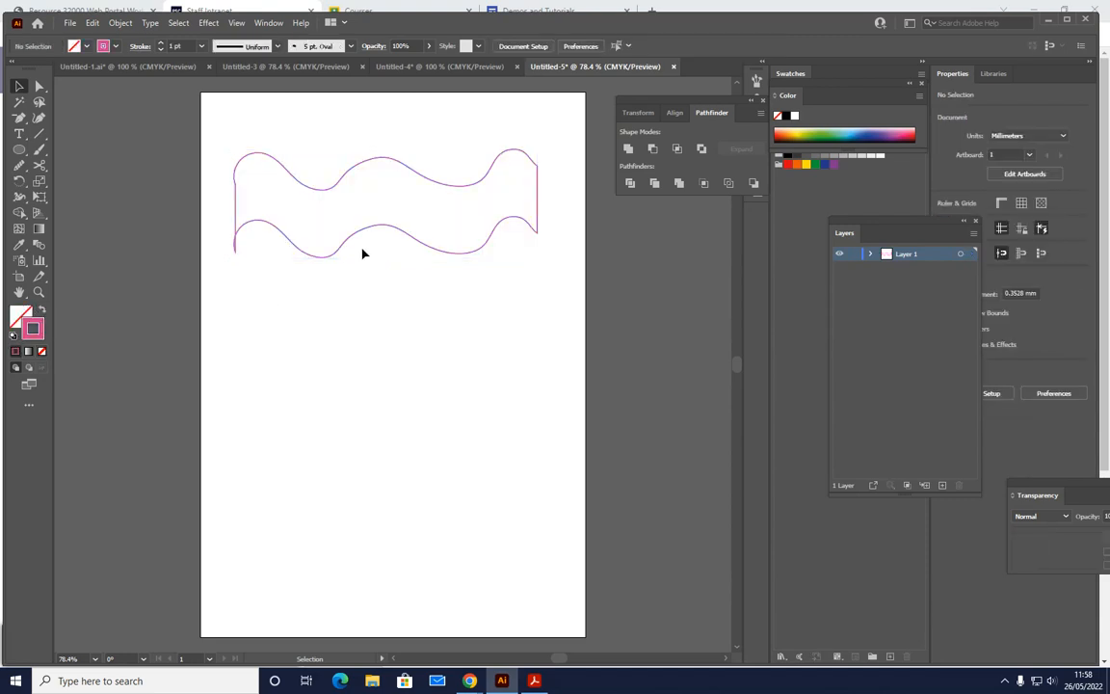
# - Draw a circle about 50 mm in diameter below the left part of the wavy shape, with a pink outline and no fill
pyautogui.click(41, 309)
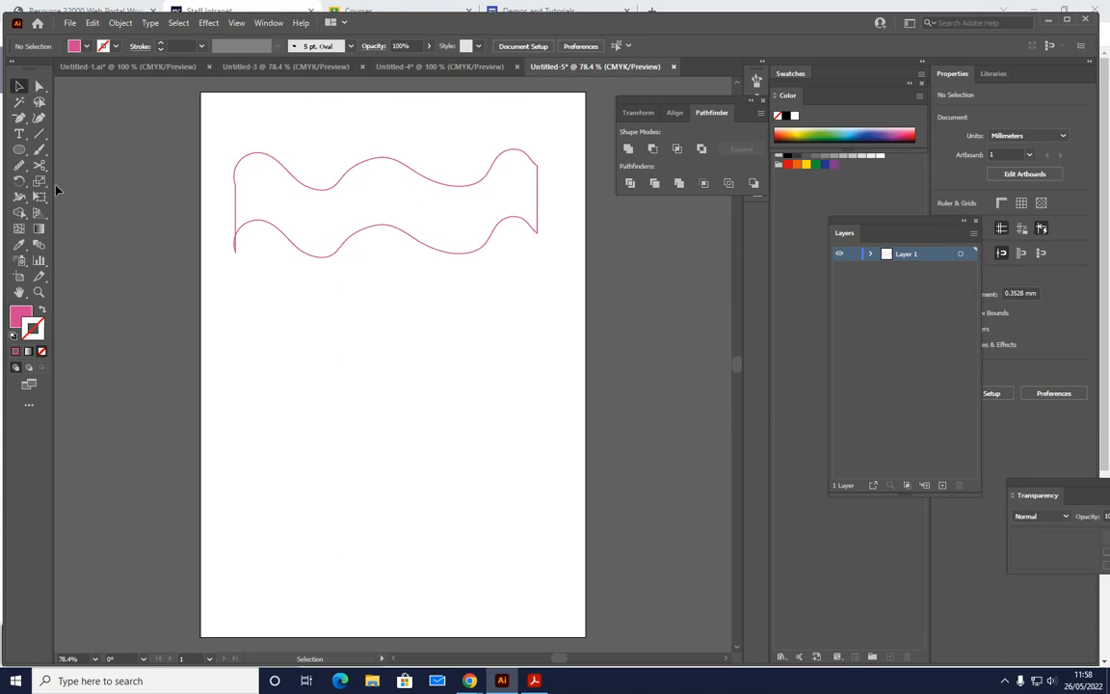
pyautogui.click(19, 149)
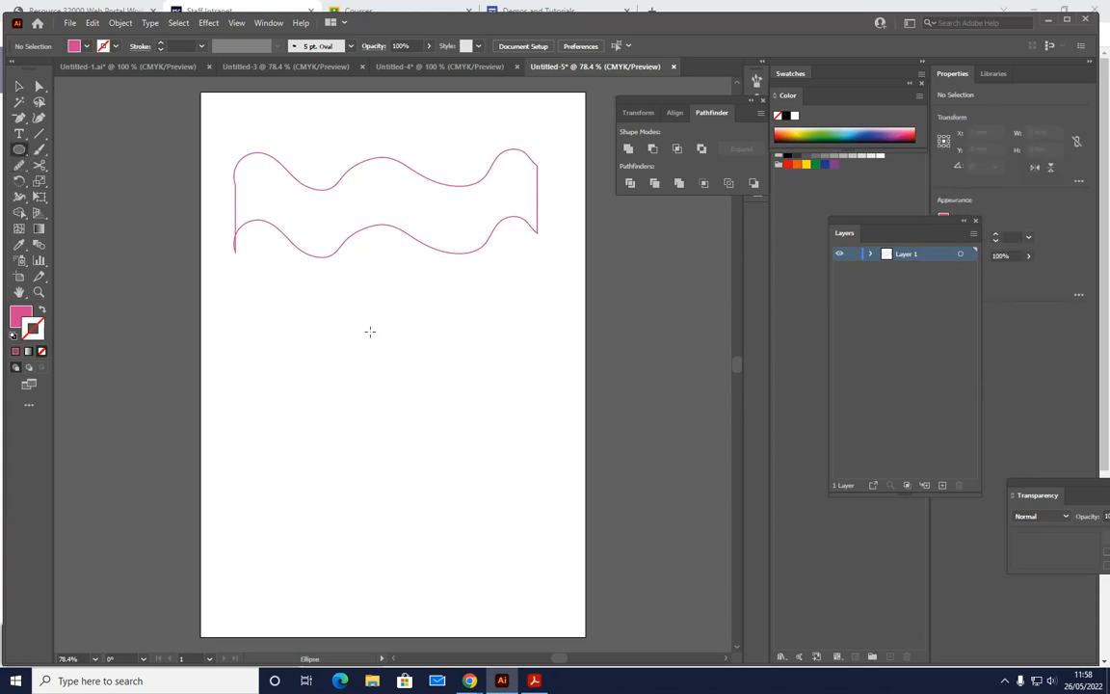
pyautogui.moveTo(249, 291); pyautogui.dragTo(342, 383)
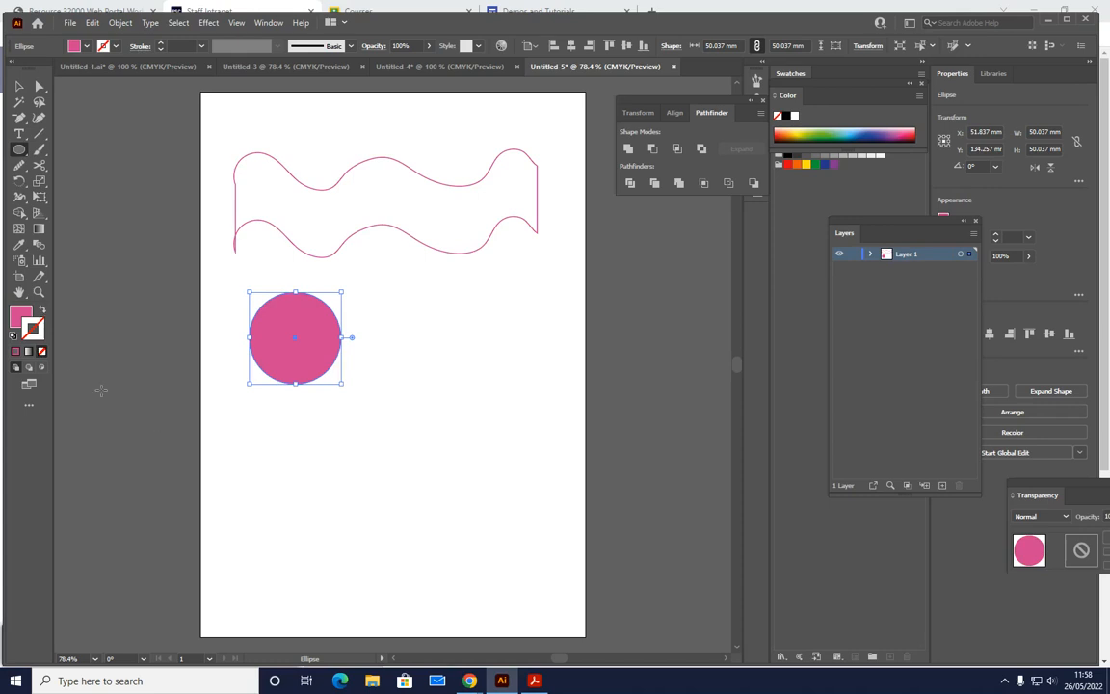
pyautogui.click(42, 308)
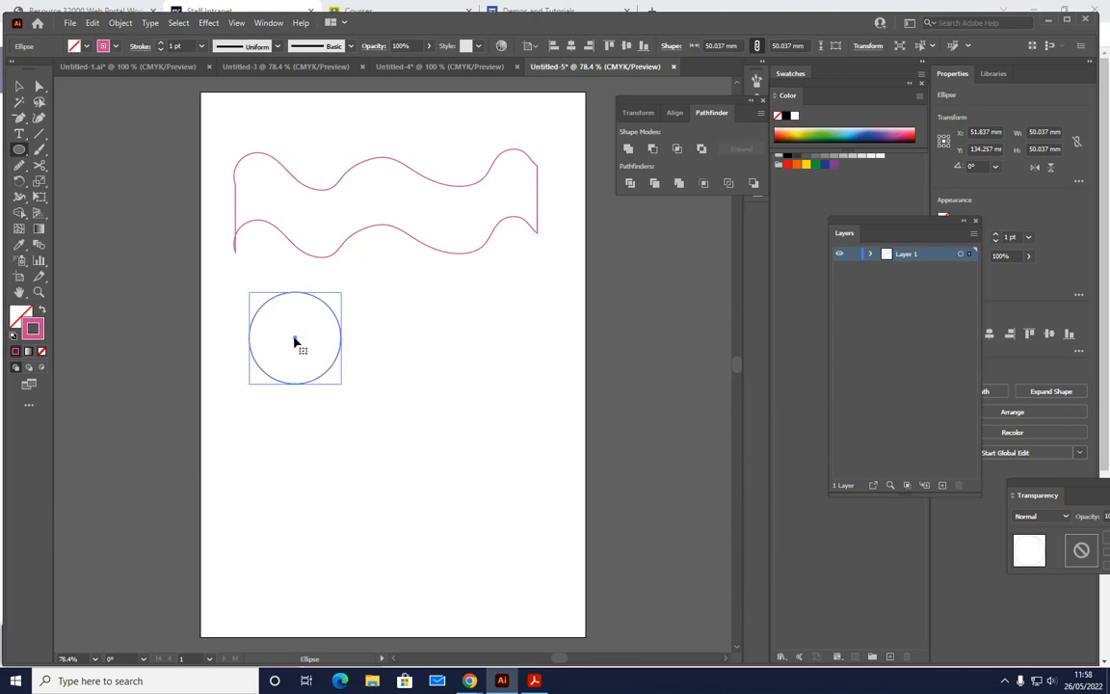
# - Duplicate the circle twice, once to its right and once below between them, to make three overlapping circles
pyautogui.moveTo(299, 342); pyautogui.dragTo(341, 342)
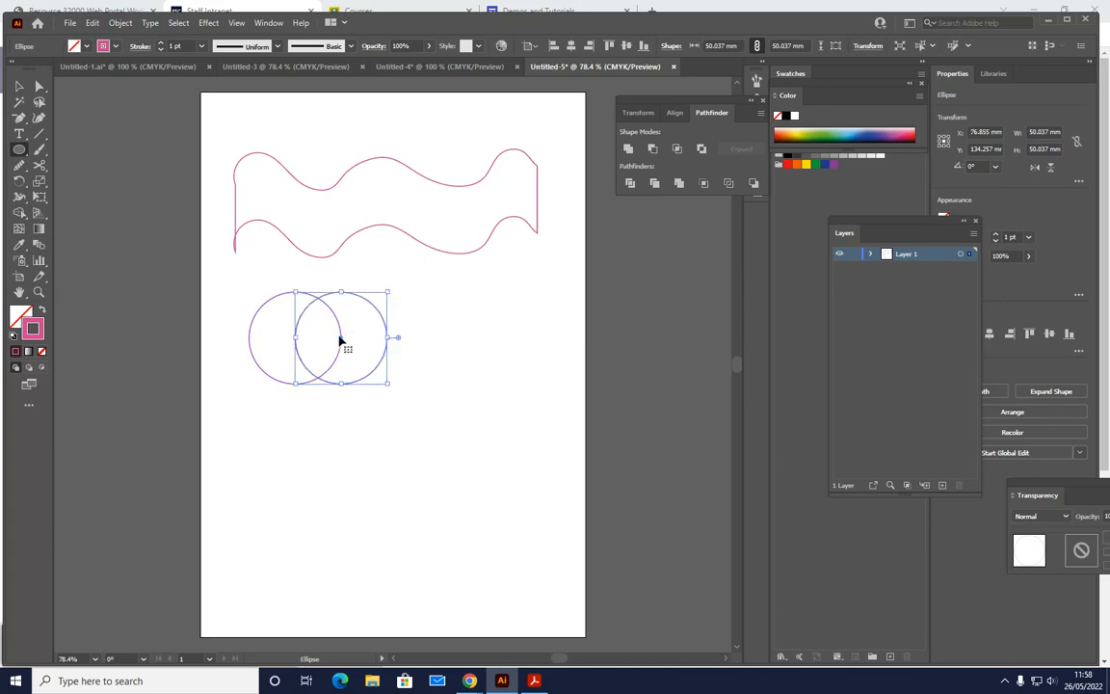
pyautogui.moveTo(341, 342); pyautogui.dragTo(320, 376)
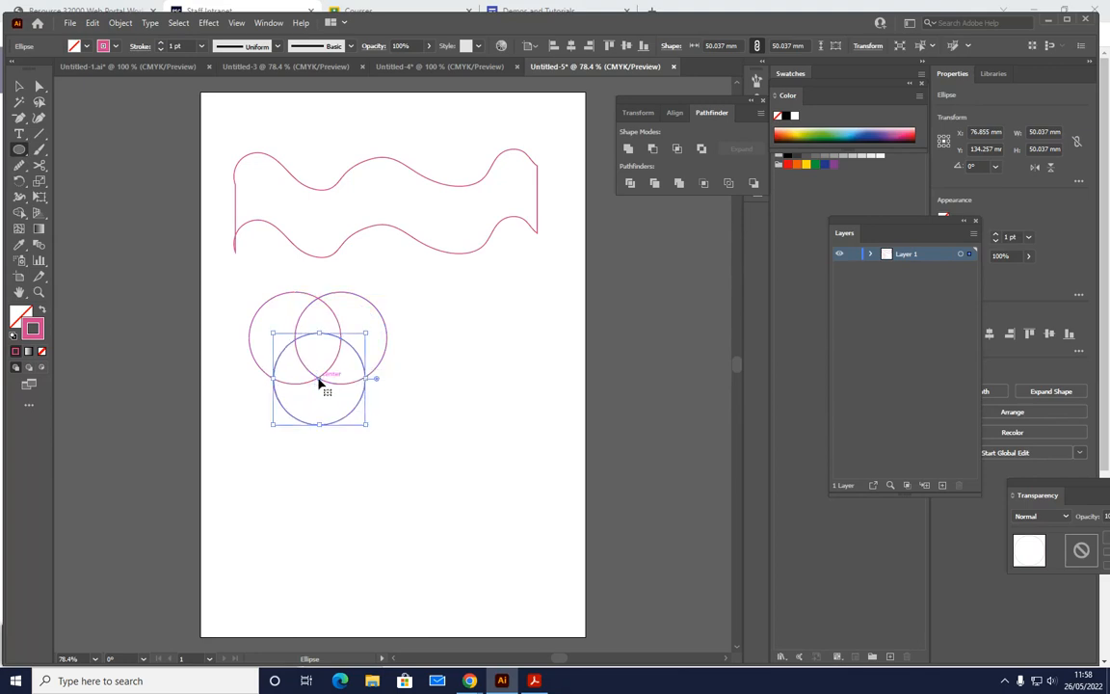
pyautogui.click(391, 420)
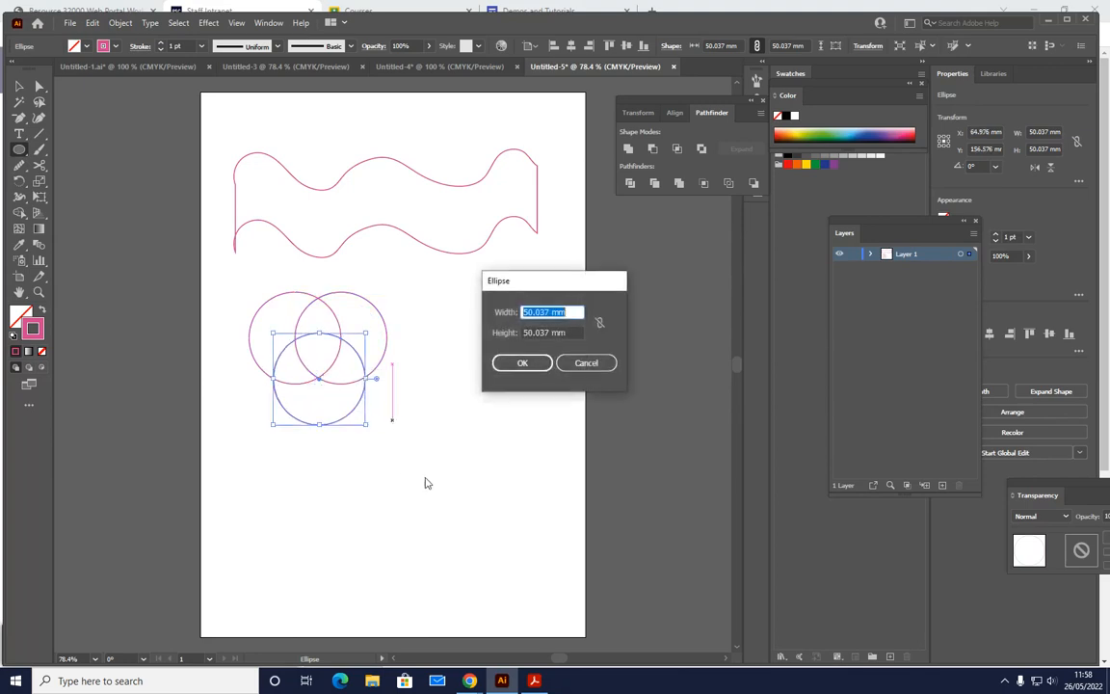
pyautogui.click(576, 366)
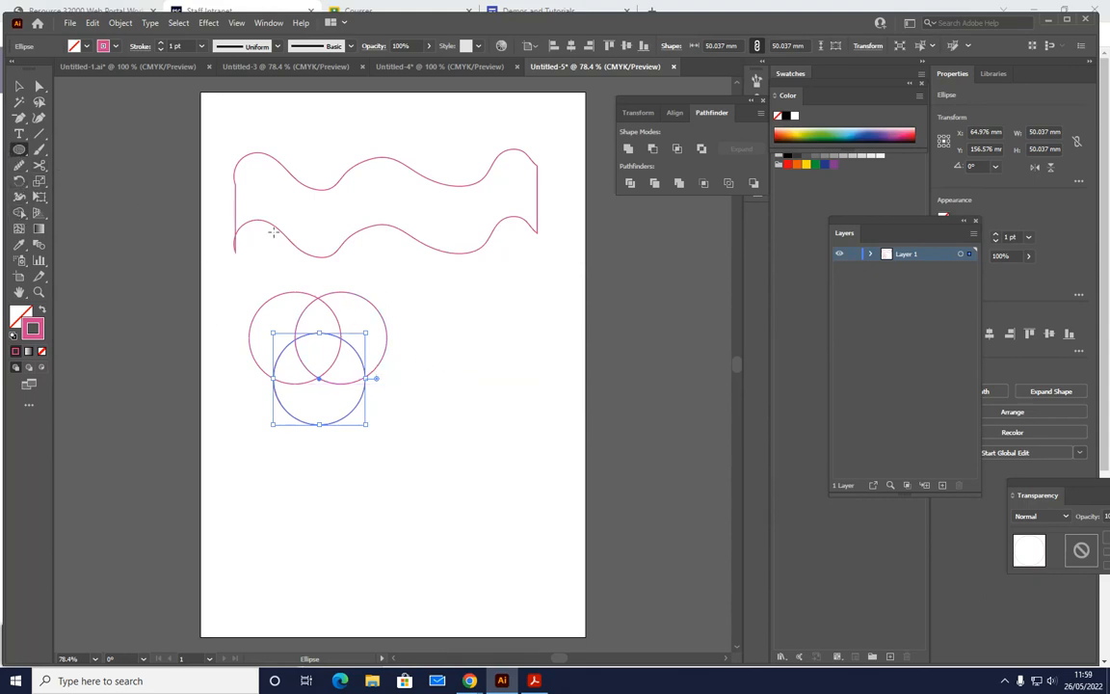
# - Create a separate 50.037 mm circle right of the overlapping circles and move it up across the artboard's right edge
pyautogui.click(474, 340)
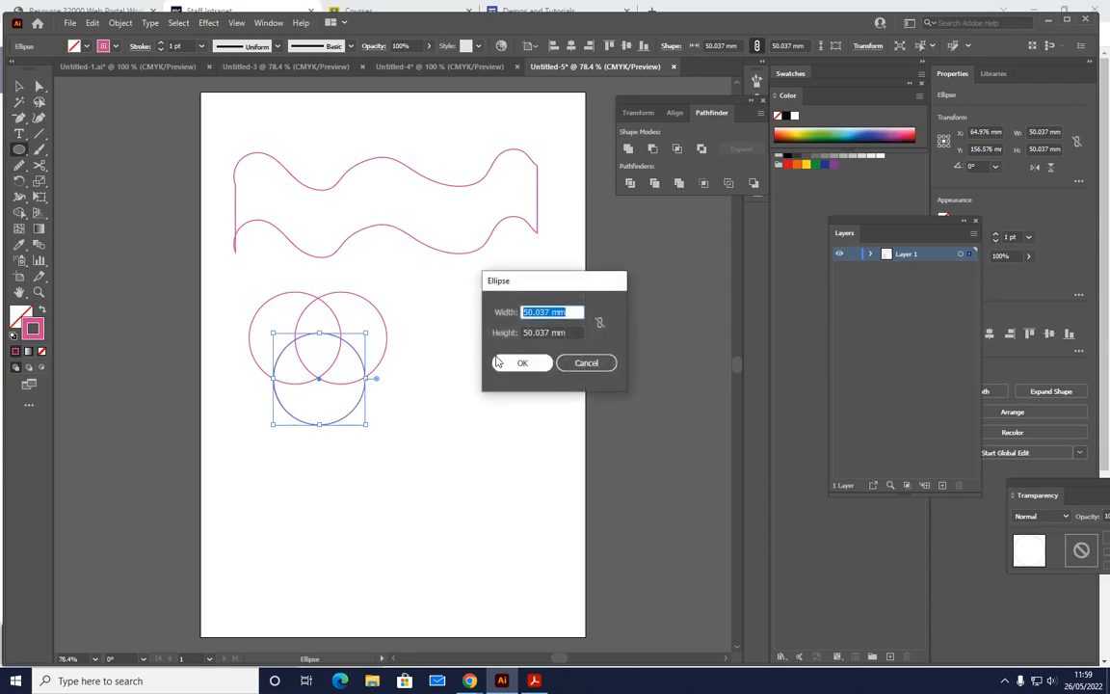
pyautogui.click(503, 362)
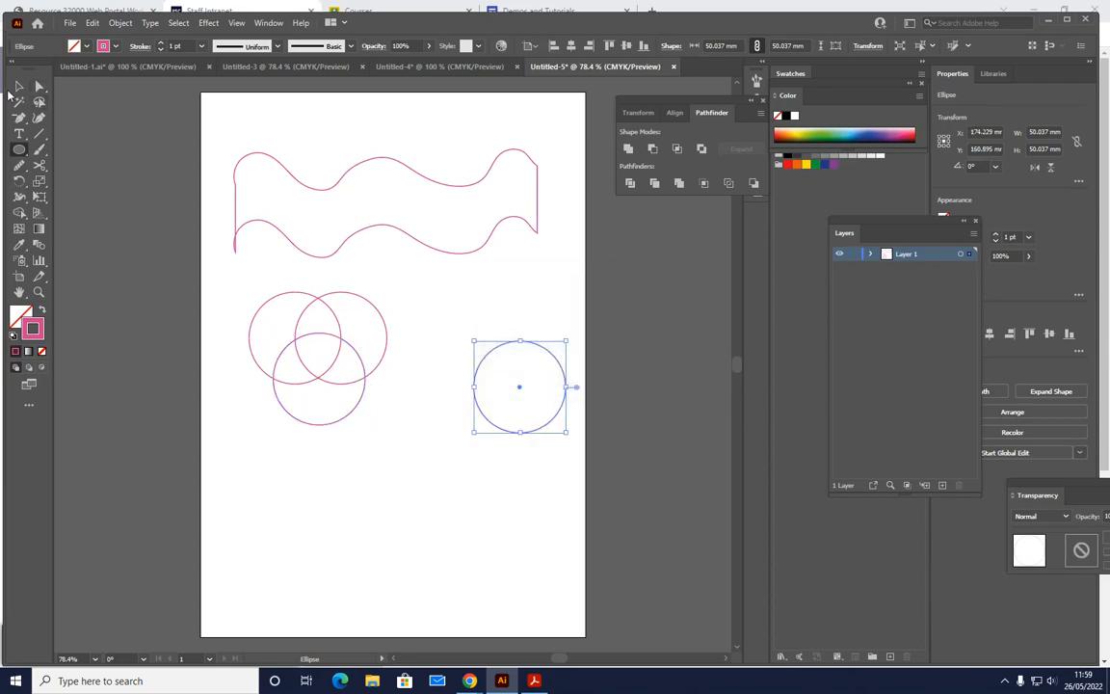
pyautogui.click(19, 149)
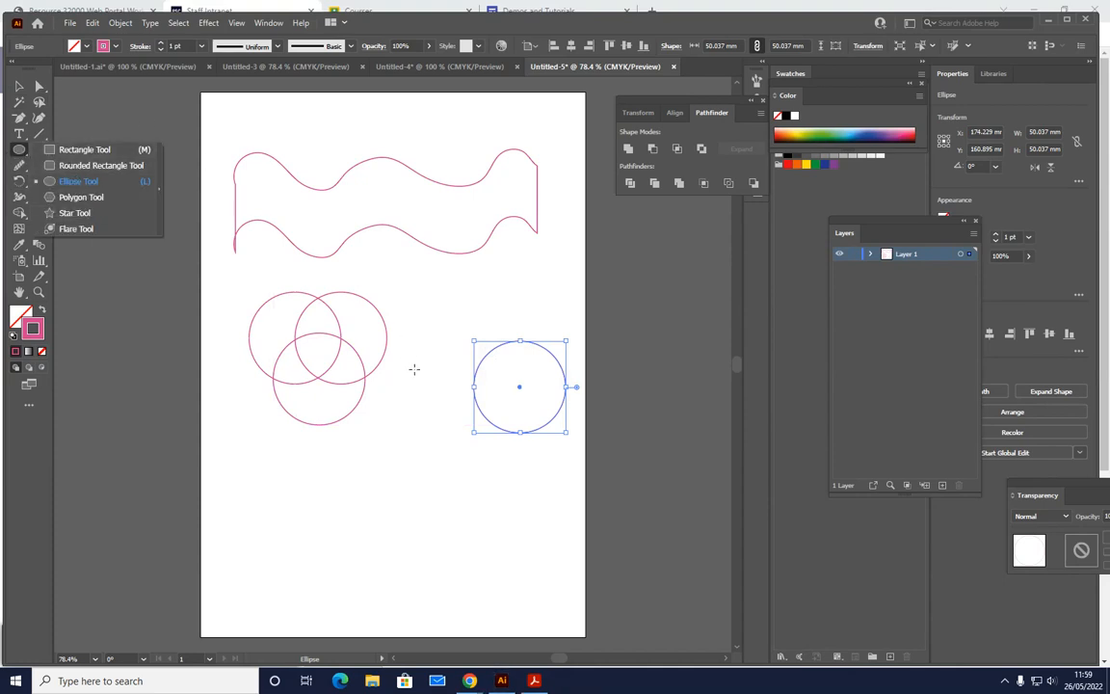
pyautogui.press('v')
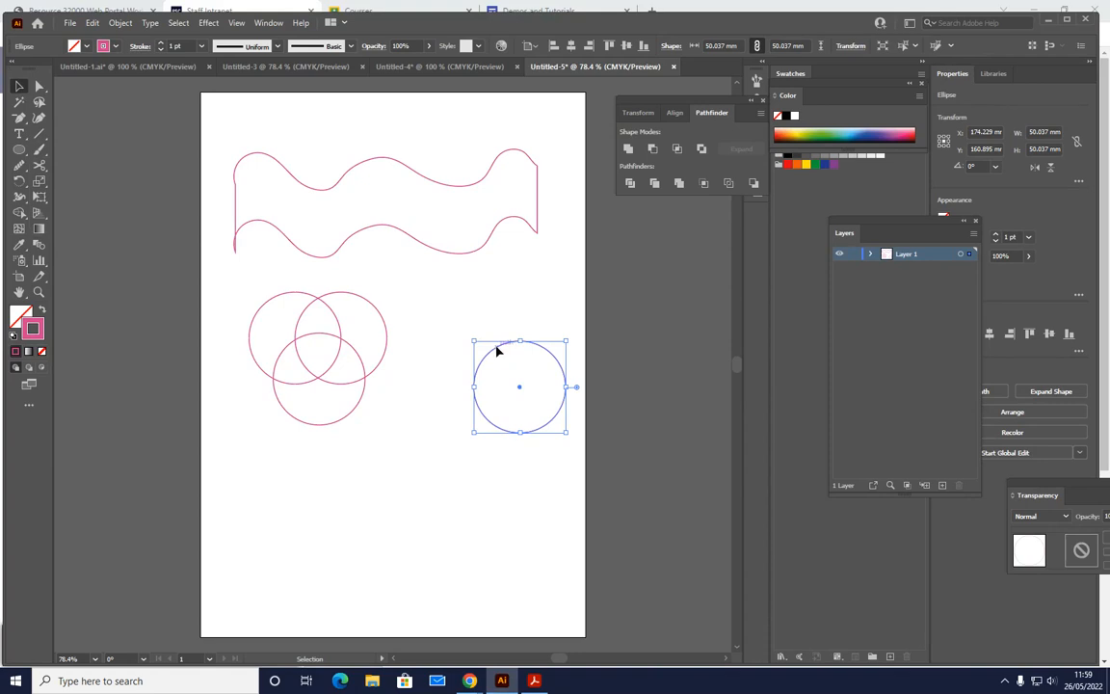
pyautogui.moveTo(499, 354); pyautogui.dragTo(531, 280)
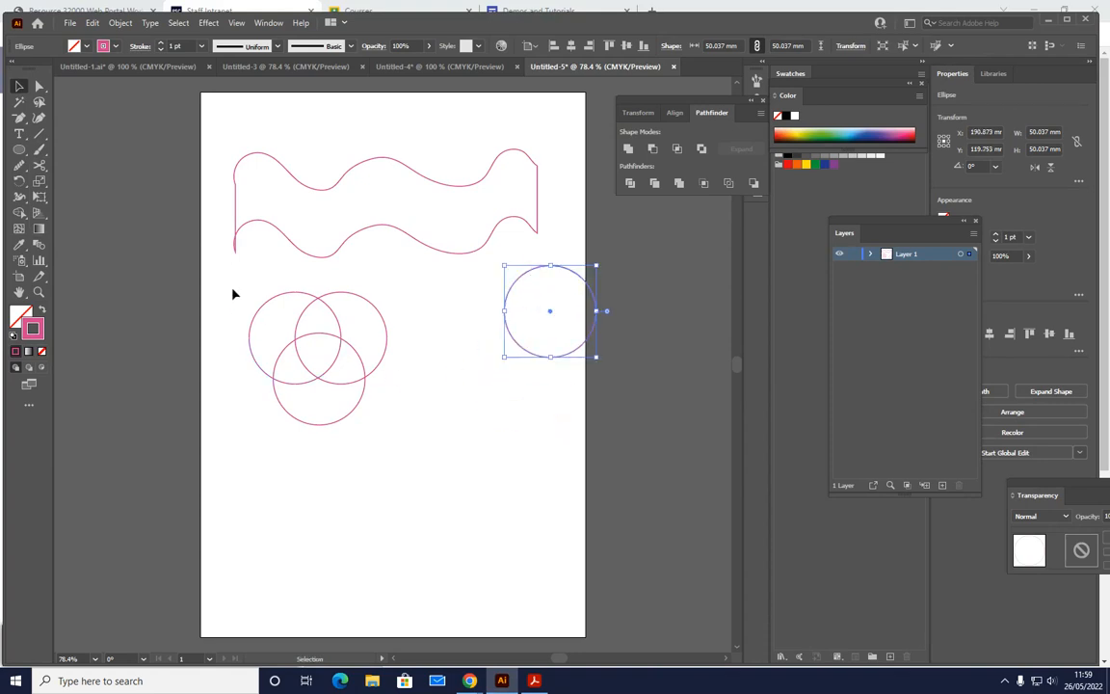
# - Select the three overlapping circles, split off the left circle's non-overlapping area with Shape Builder, and deselect everything
pyautogui.moveTo(225, 274); pyautogui.dragTo(412, 465)
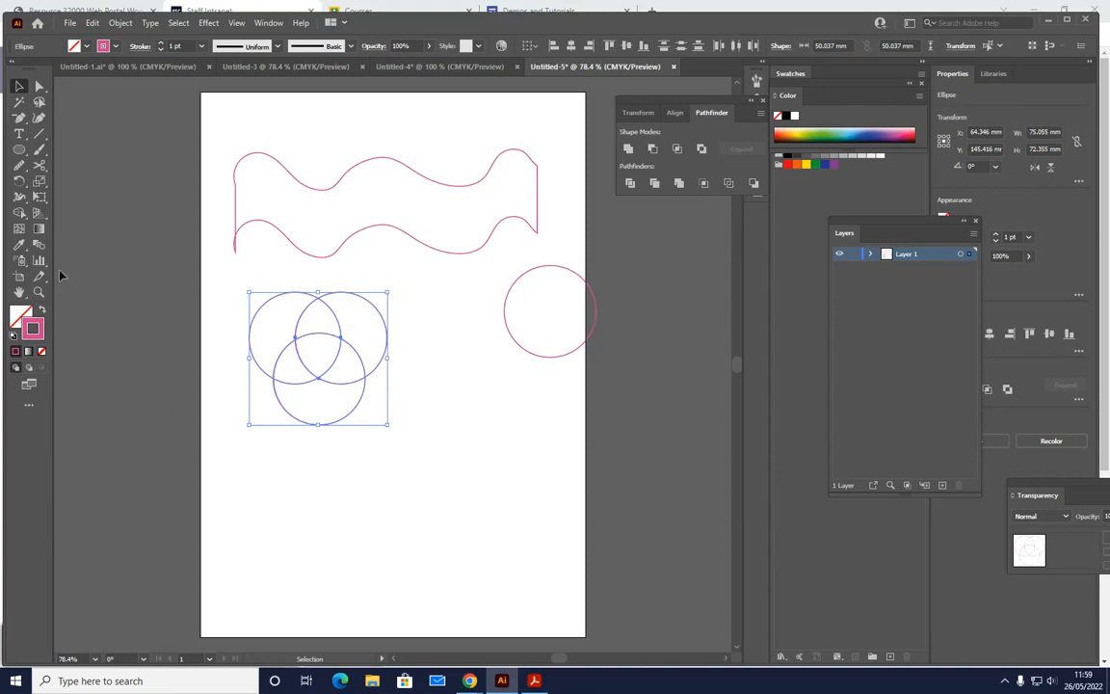
pyautogui.click(18, 214)
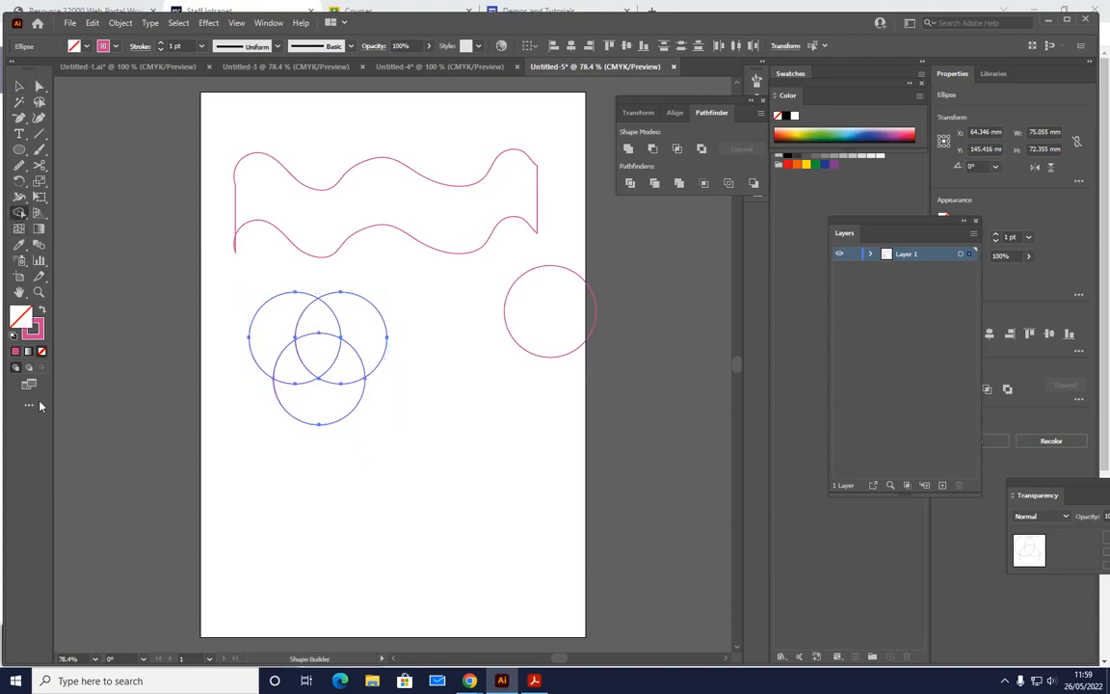
pyautogui.click(273, 334)
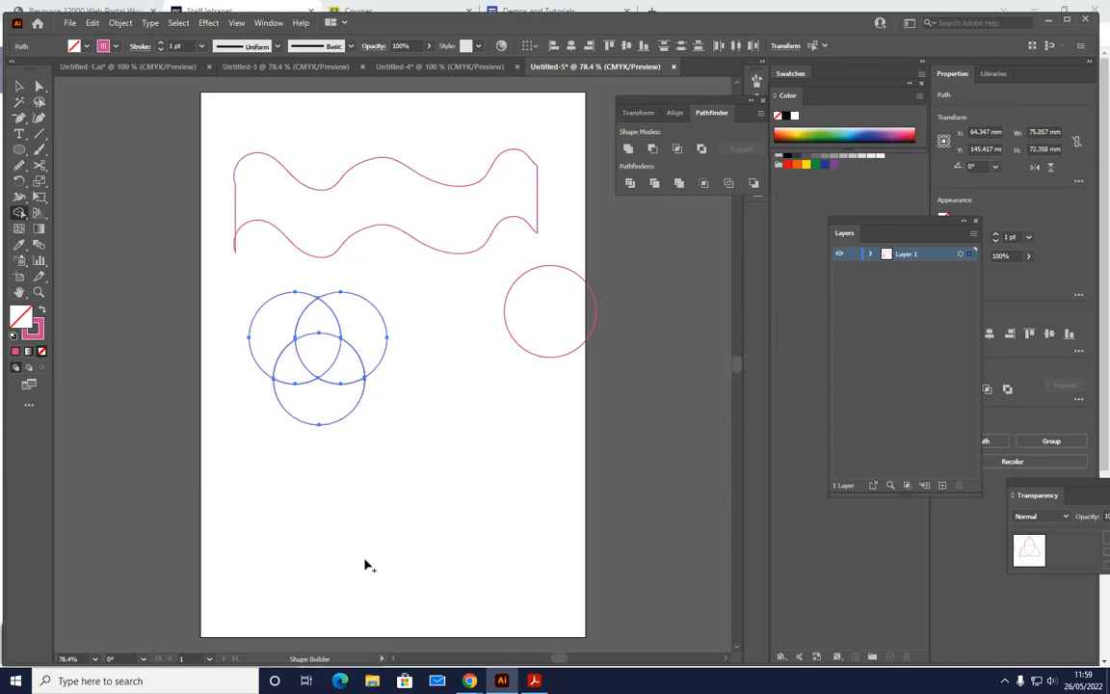
pyautogui.click(19, 88)
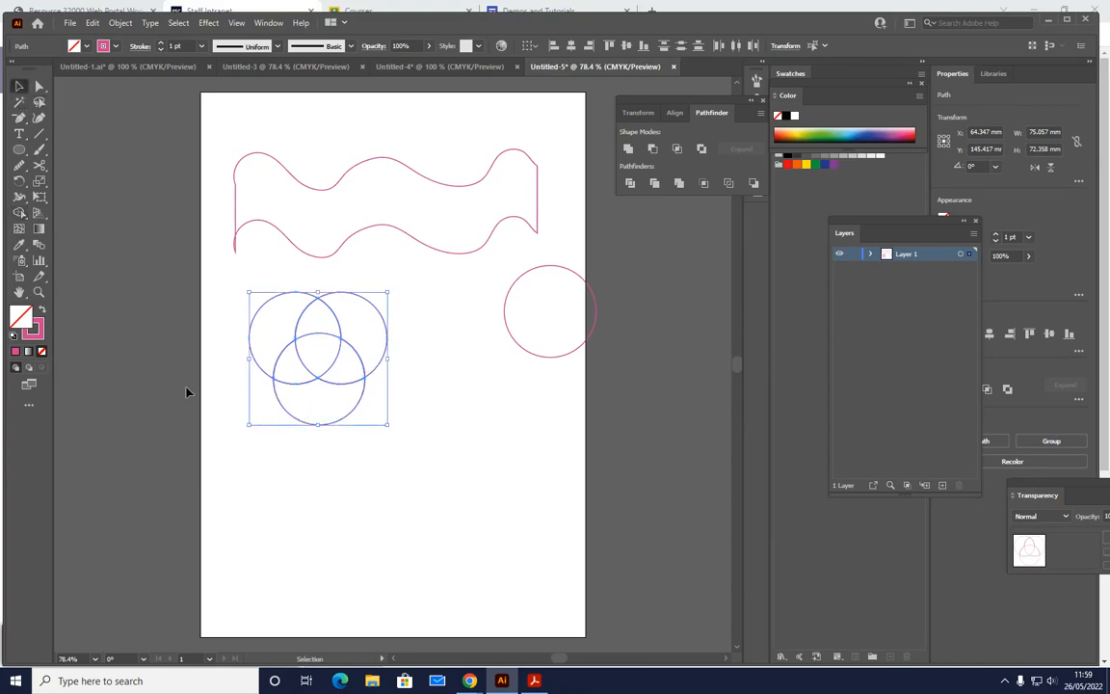
pyautogui.click(39, 85)
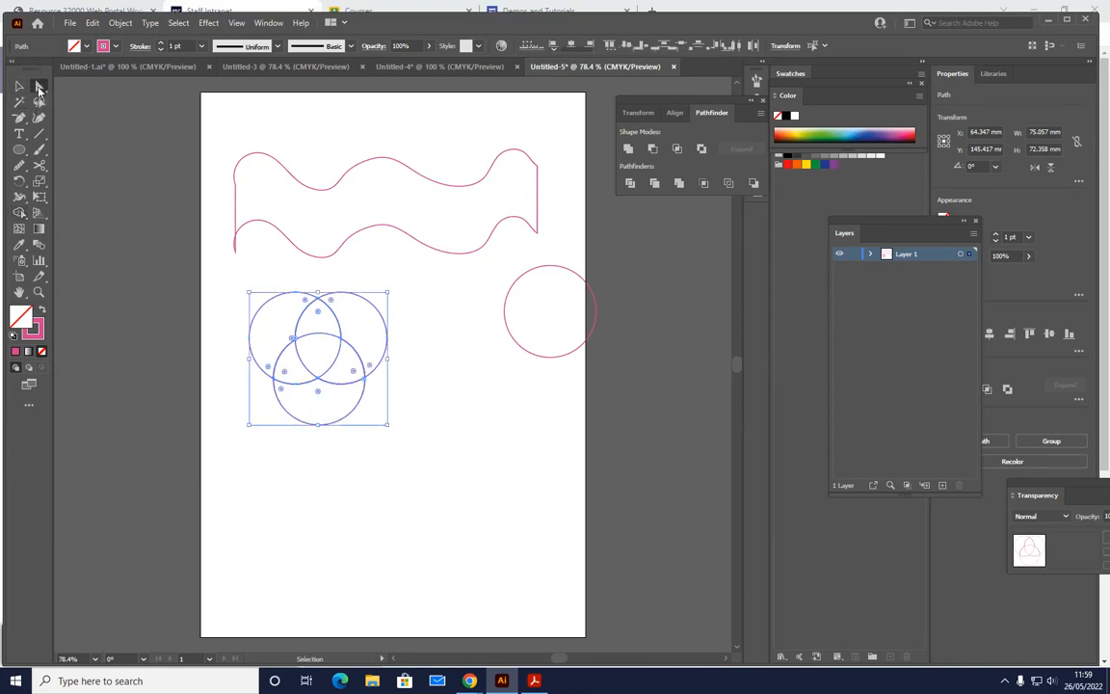
pyautogui.click(240, 420)
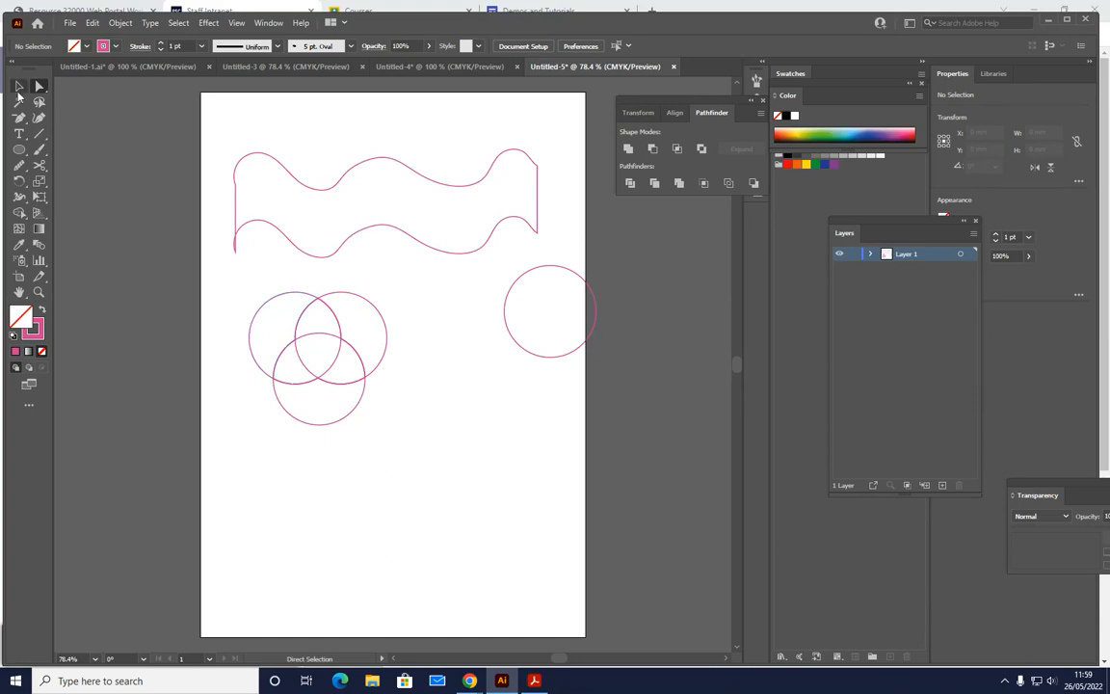
pyautogui.click(17, 88)
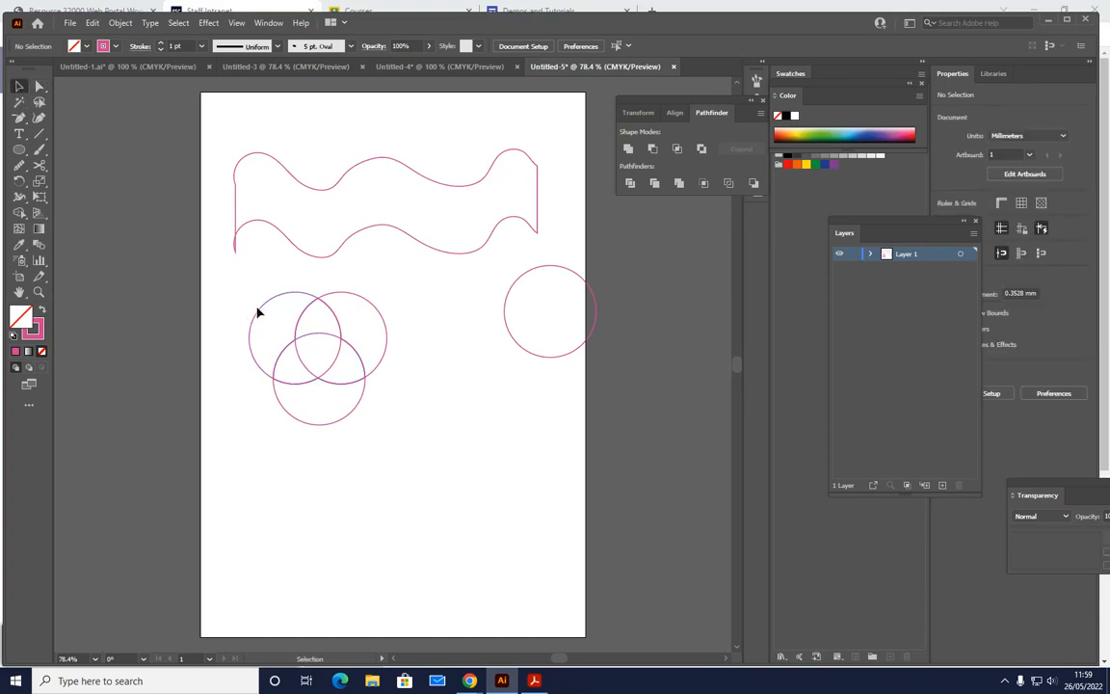
# - Move the pieces of the three overlapping circles apart across the artboard
pyautogui.moveTo(258, 312); pyautogui.dragTo(221, 288)
pyautogui.moveTo(387, 328); pyautogui.dragTo(440, 321)
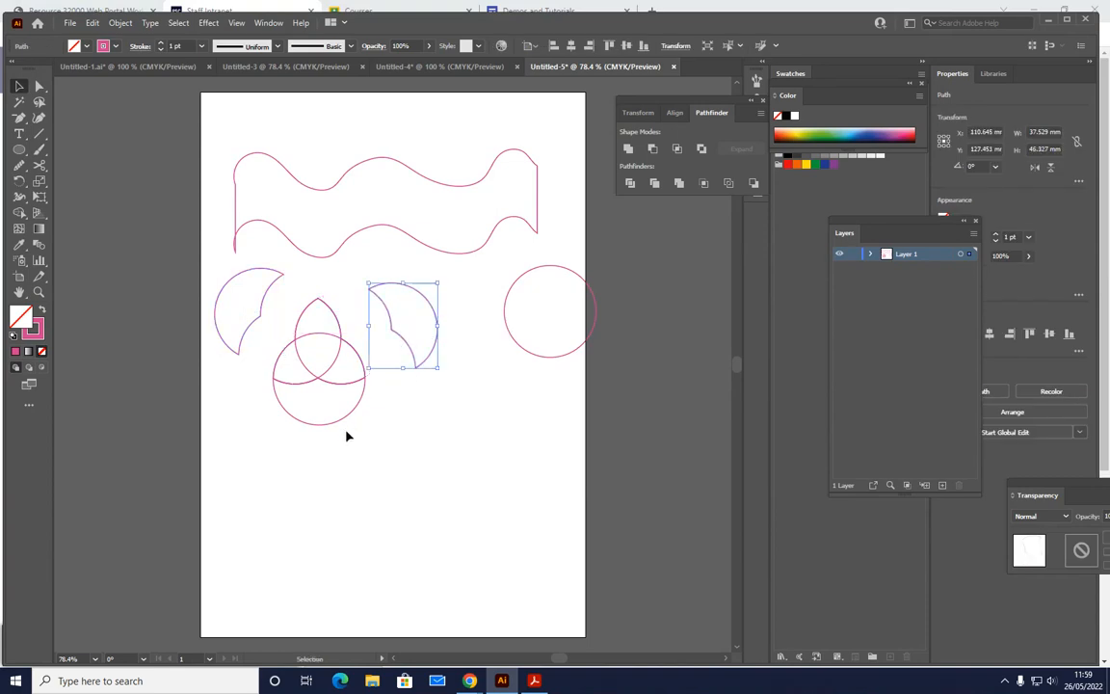
pyautogui.moveTo(332, 427); pyautogui.dragTo(351, 489)
pyautogui.moveTo(343, 392); pyautogui.dragTo(429, 440)
pyautogui.moveTo(310, 384); pyautogui.dragTo(307, 354)
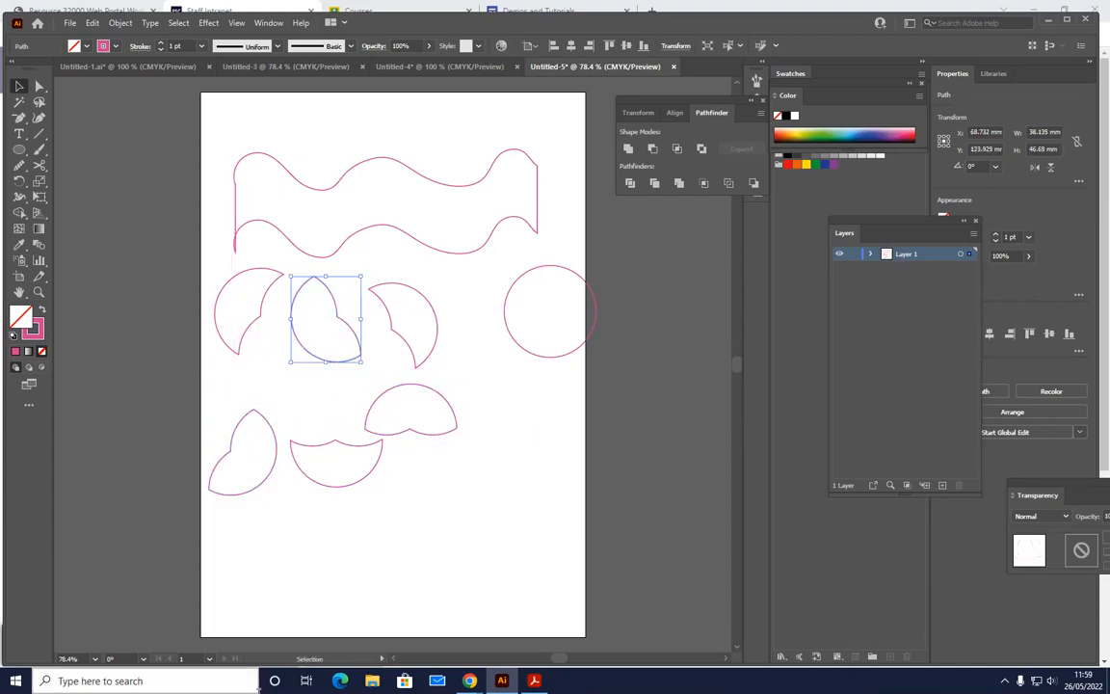
# - Undo the moves of the circle pieces, back to the original overlapping arrangement
pyautogui.hotkey('ctrl', 'z')
pyautogui.hotkey('ctrl', 'z')
pyautogui.hotkey('ctrl', 'z')
pyautogui.hotkey('ctrl', 'z')
pyautogui.hotkey('ctrl', 'z')
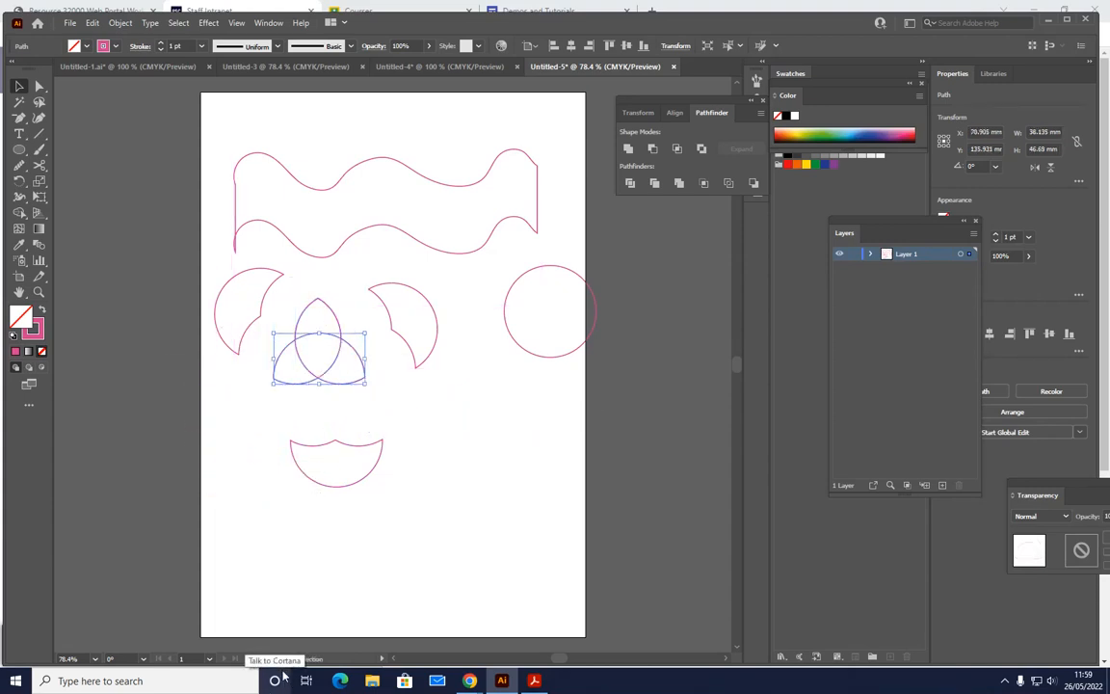
pyautogui.hotkey('ctrl', 'z')
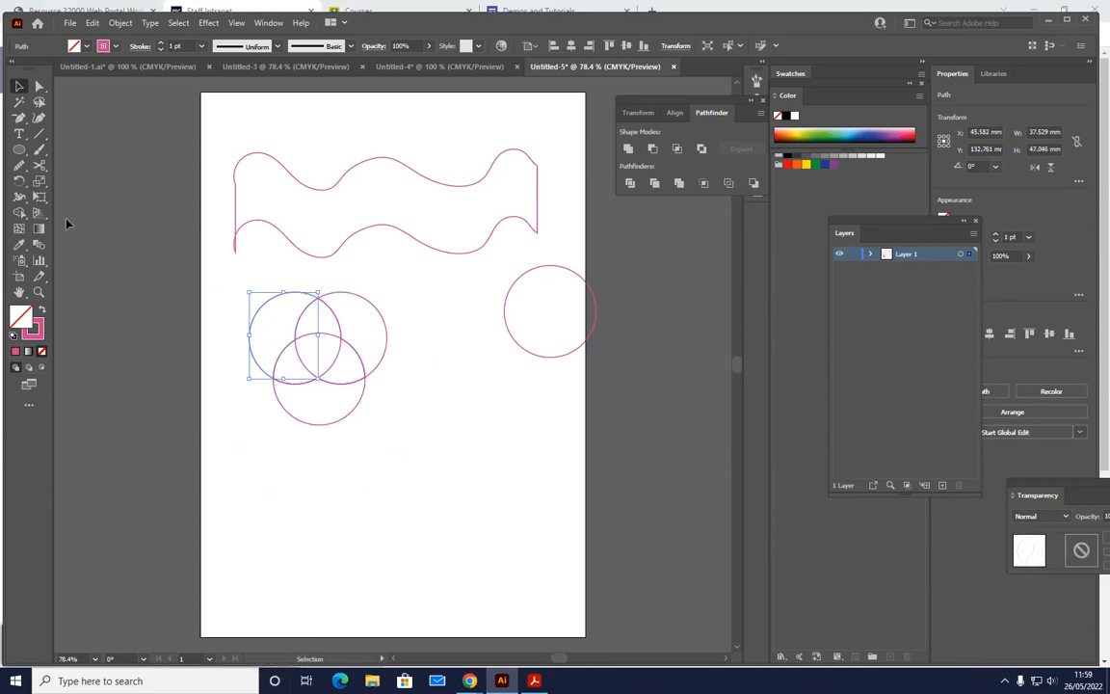
# - Fill the outer pieces of the overlapping circles: the left one pink without outline, the right one light blue and the lower one green
pyautogui.click(42, 310)
pyautogui.click(359, 309)
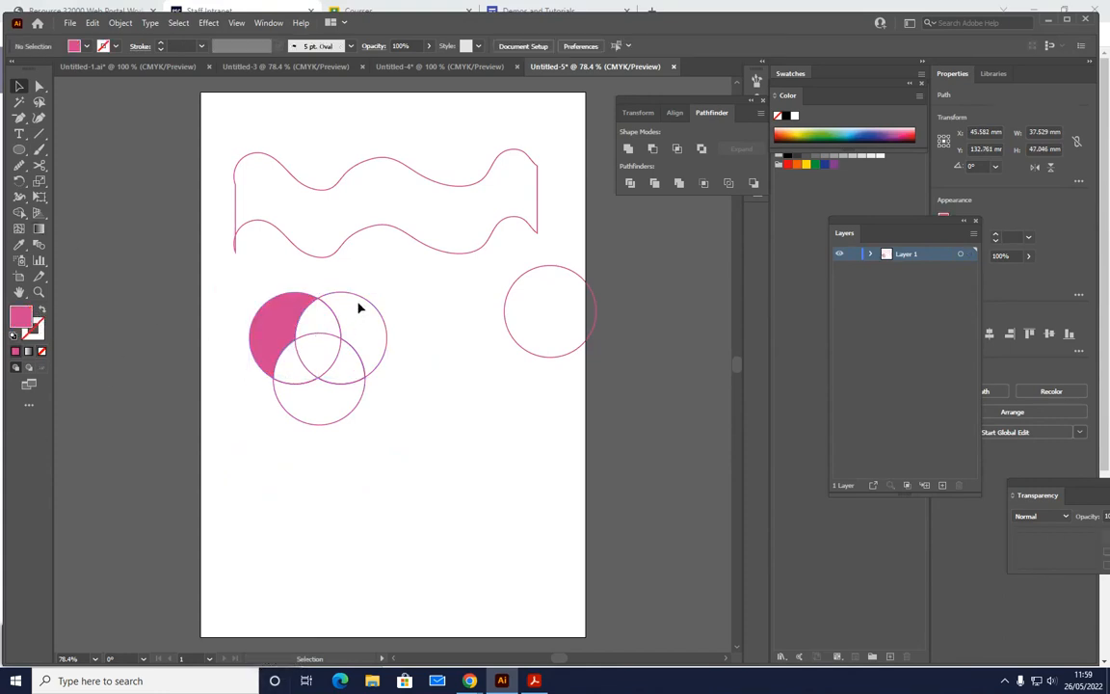
pyautogui.click(386, 329)
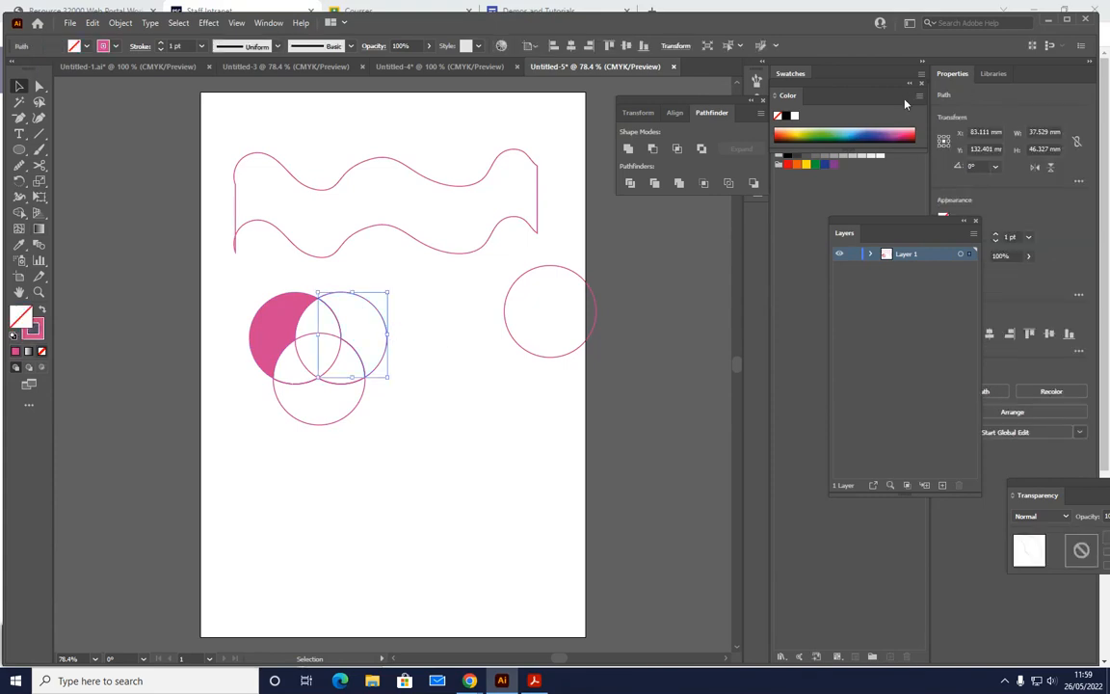
pyautogui.click(853, 128)
pyautogui.click(345, 417)
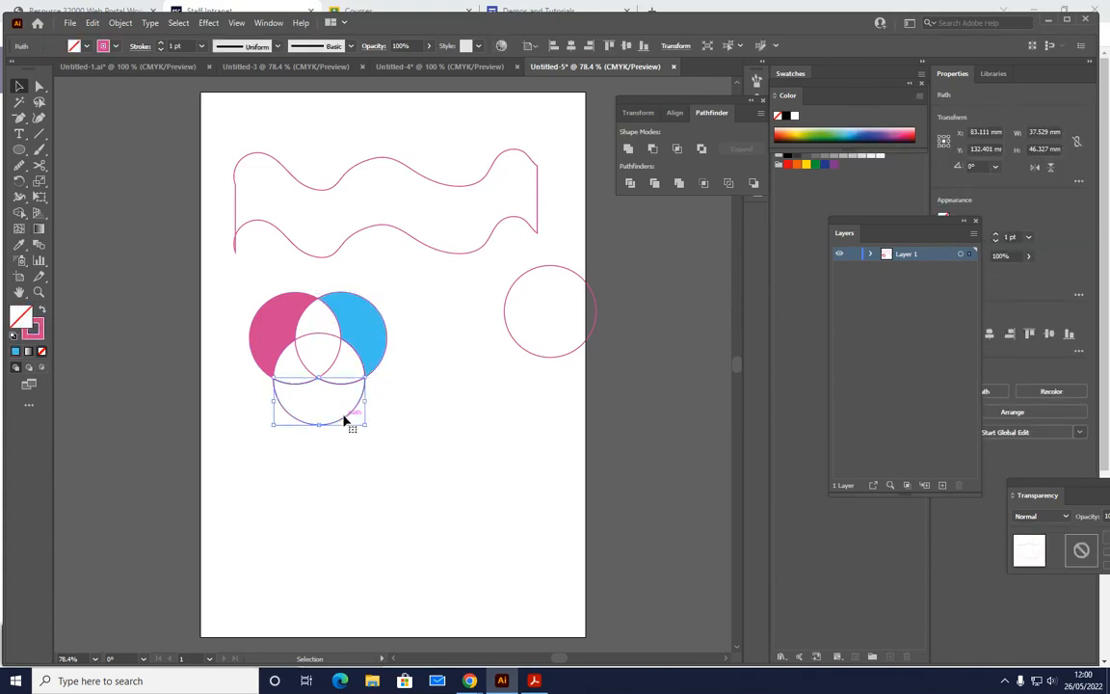
pyautogui.click(815, 164)
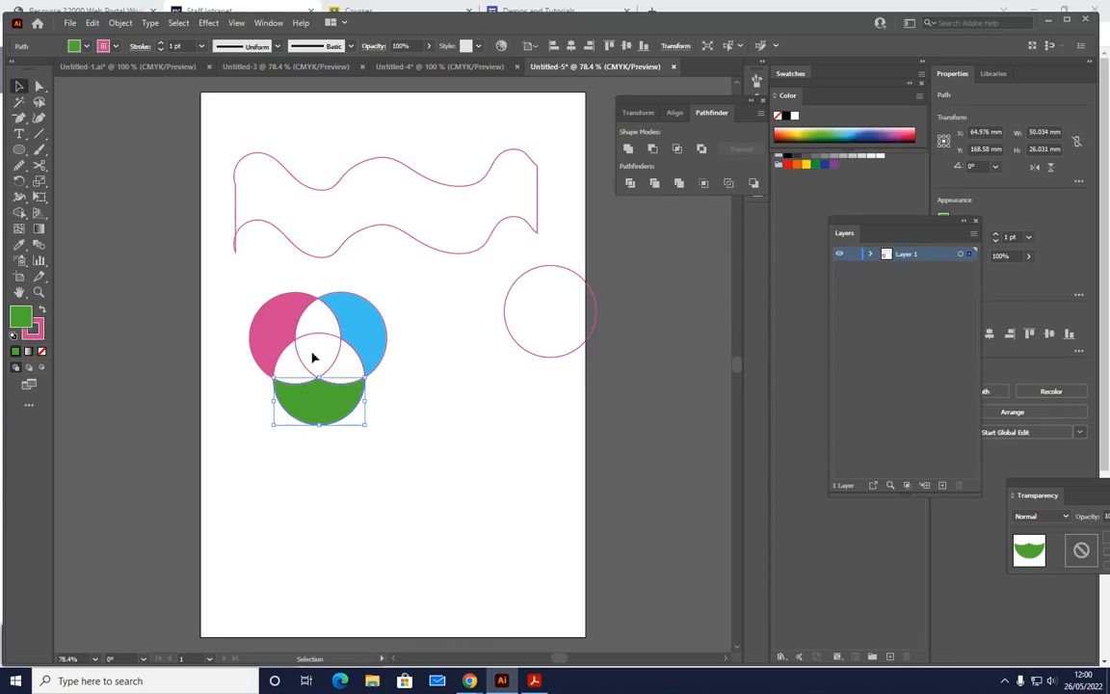
# - Fill the two-lobed piece in the middle of the circles dark red, and undo a trial move of it
pyautogui.click(311, 350)
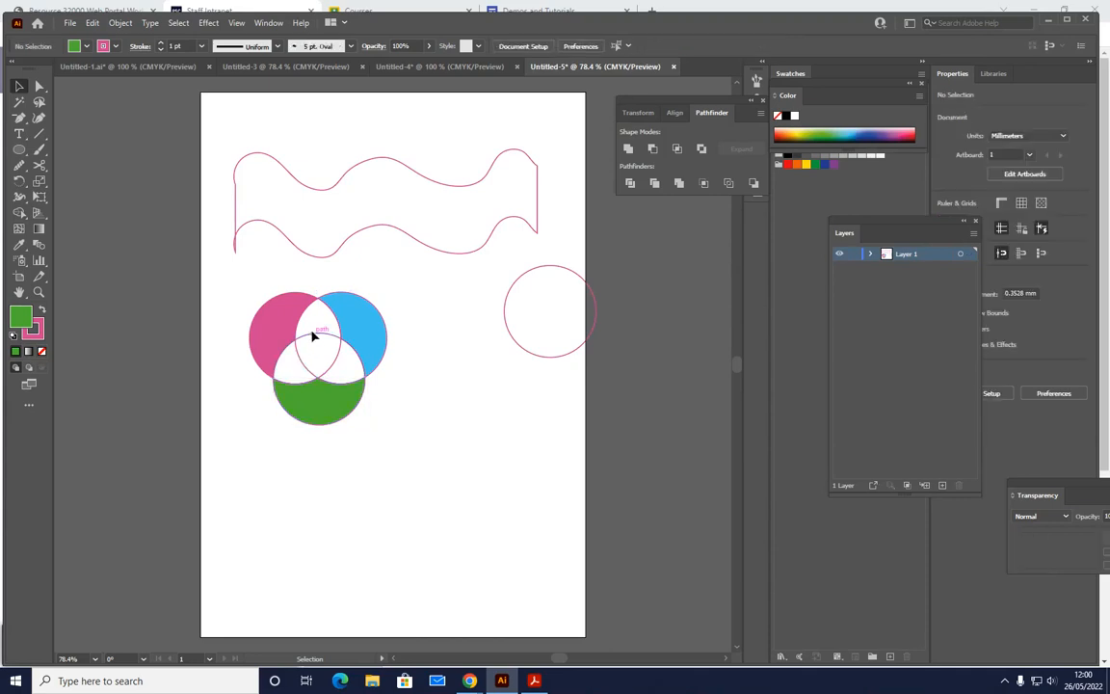
pyautogui.click(901, 135)
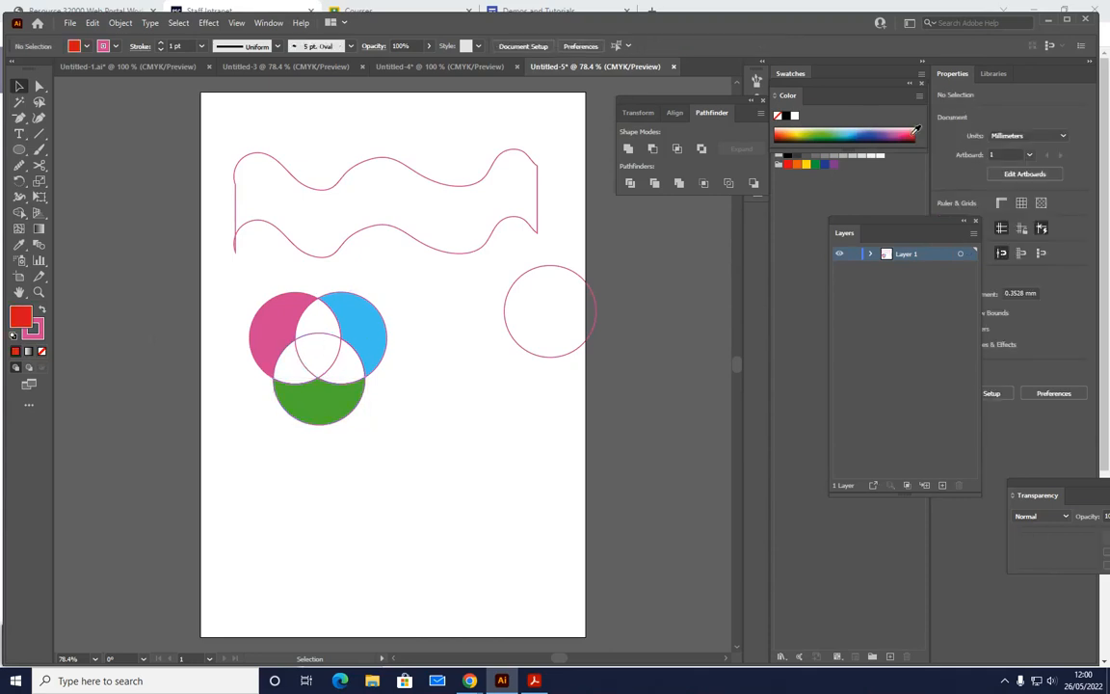
pyautogui.click(322, 341)
pyautogui.click(914, 135)
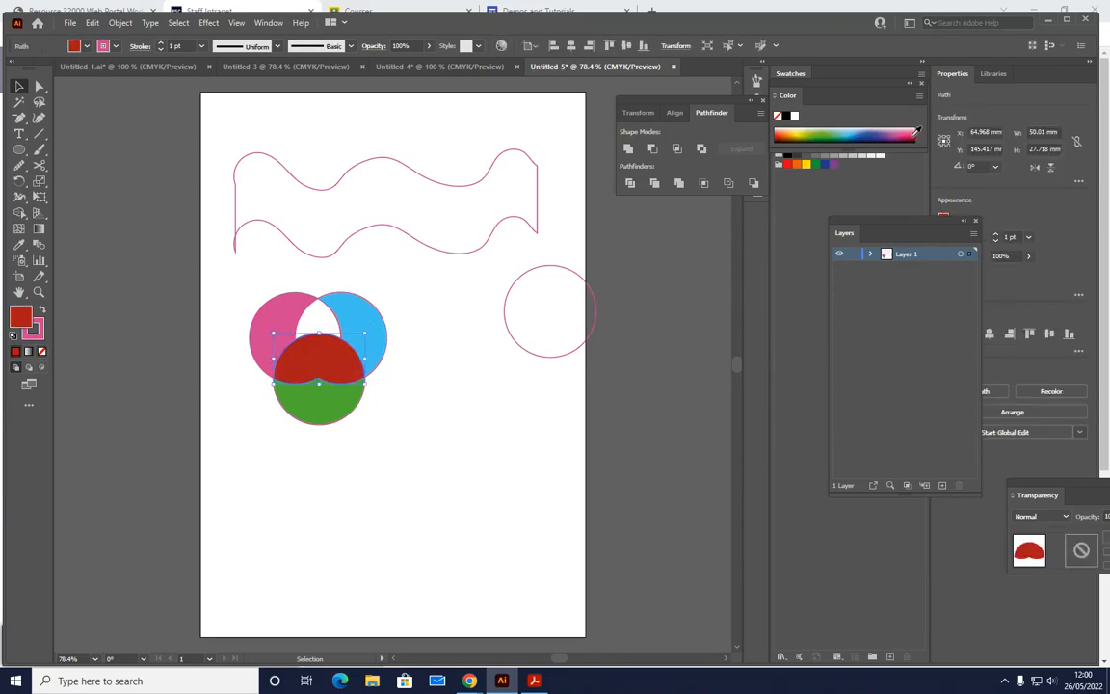
pyautogui.moveTo(318, 363); pyautogui.dragTo(438, 396)
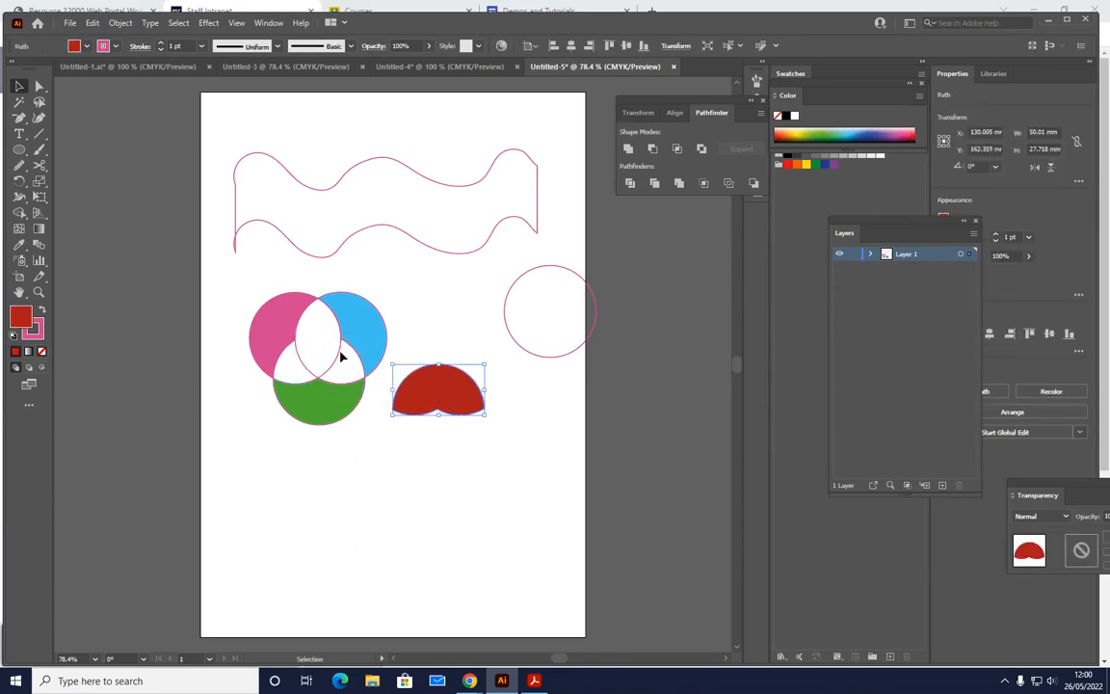
pyautogui.hotkey('ctrl', 'z')
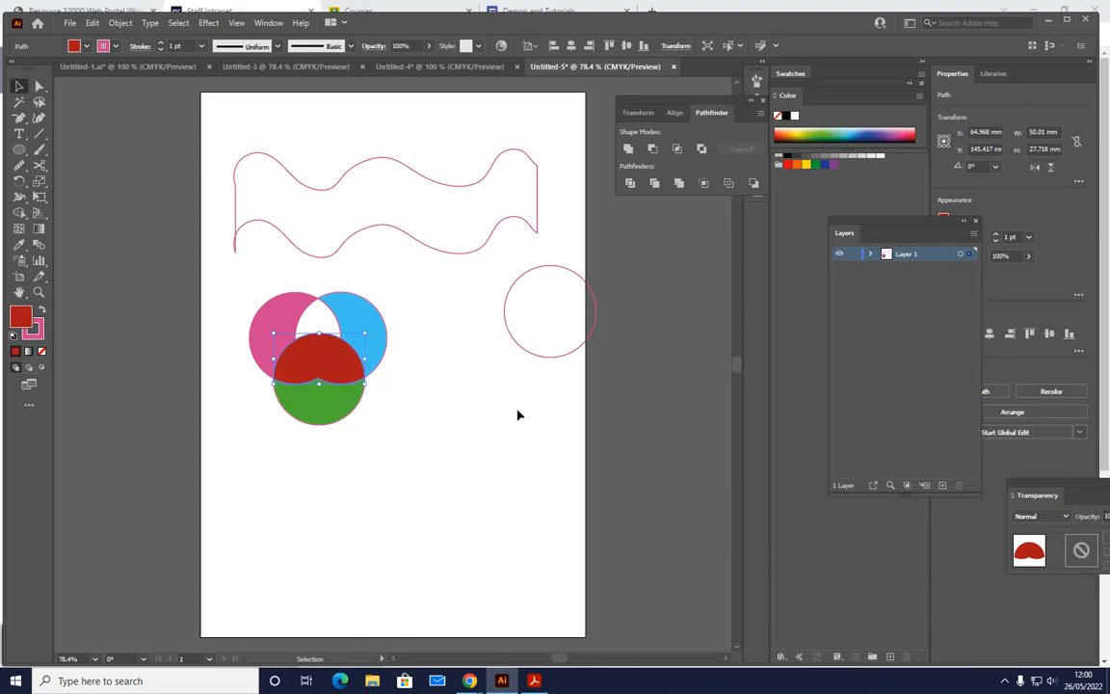
# - Move the separate circle left beside the coloured circles and cut its outline with Scissors at the upper left and upper right
pyautogui.moveTo(546, 272); pyautogui.dragTo(469, 297)
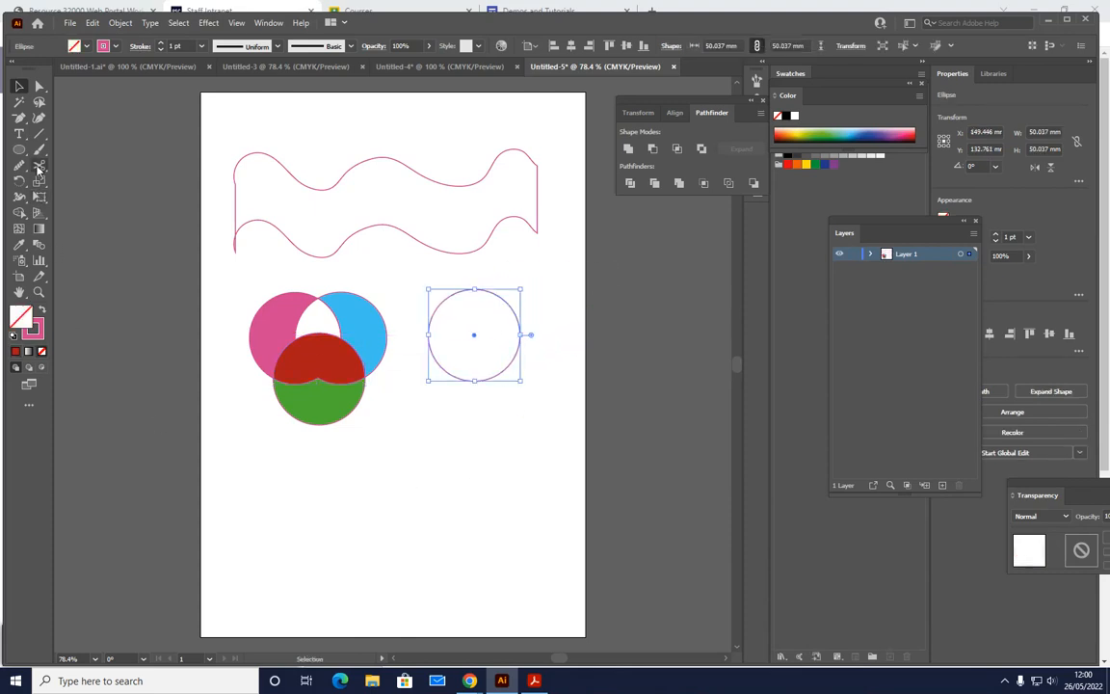
pyautogui.click(38, 166)
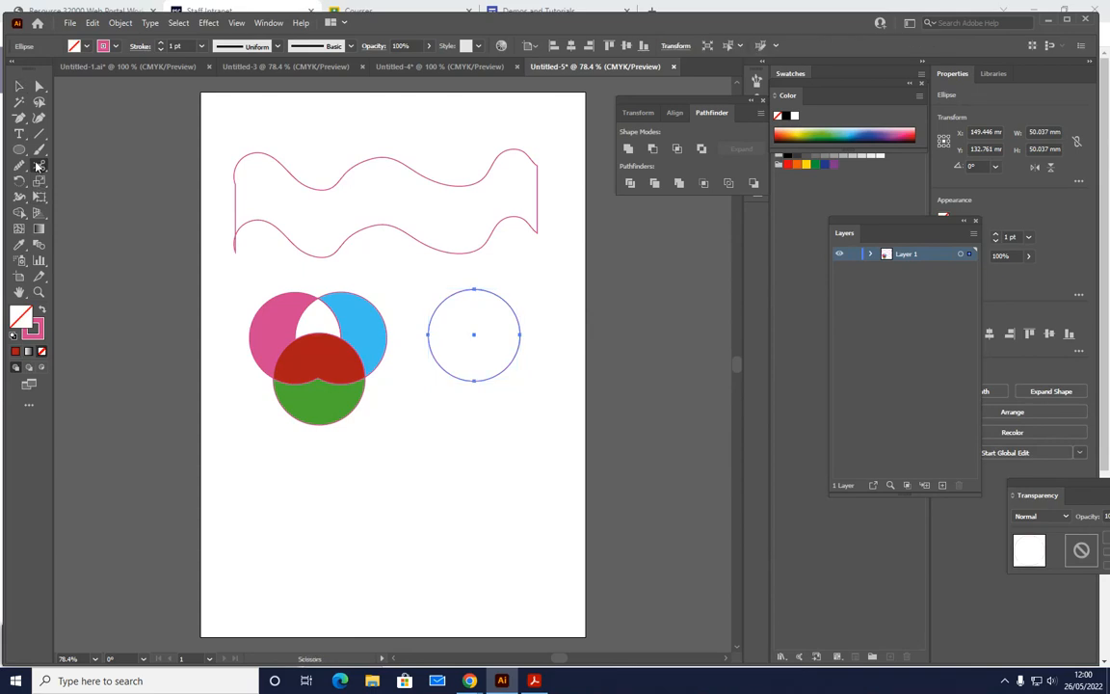
pyautogui.click(435, 305)
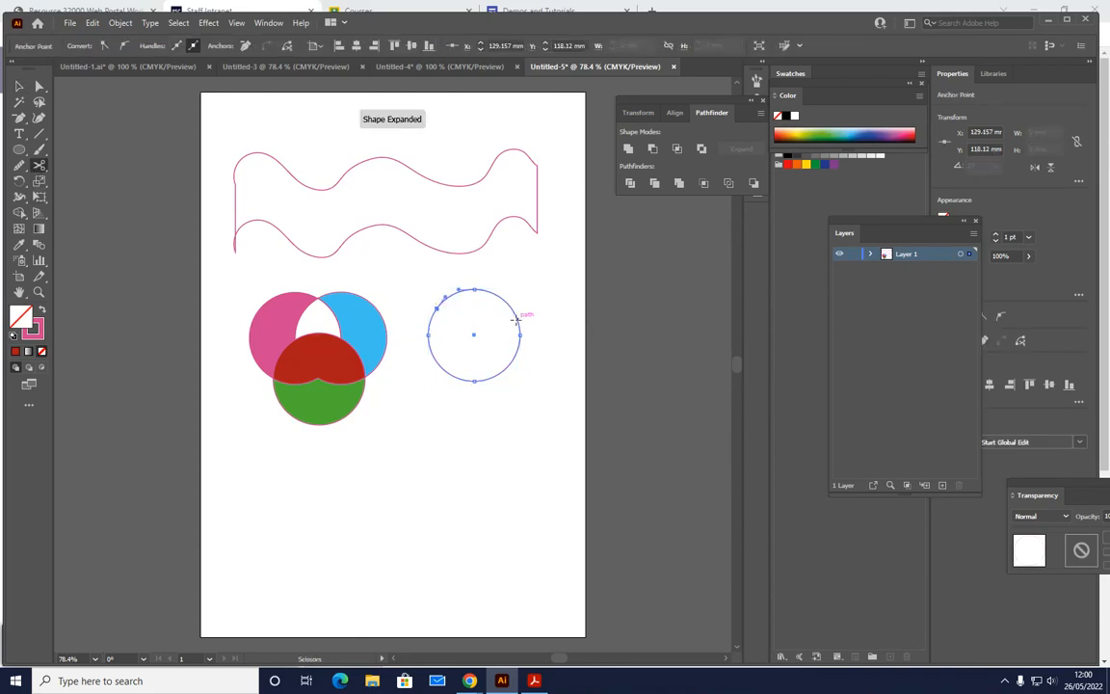
pyautogui.click(519, 321)
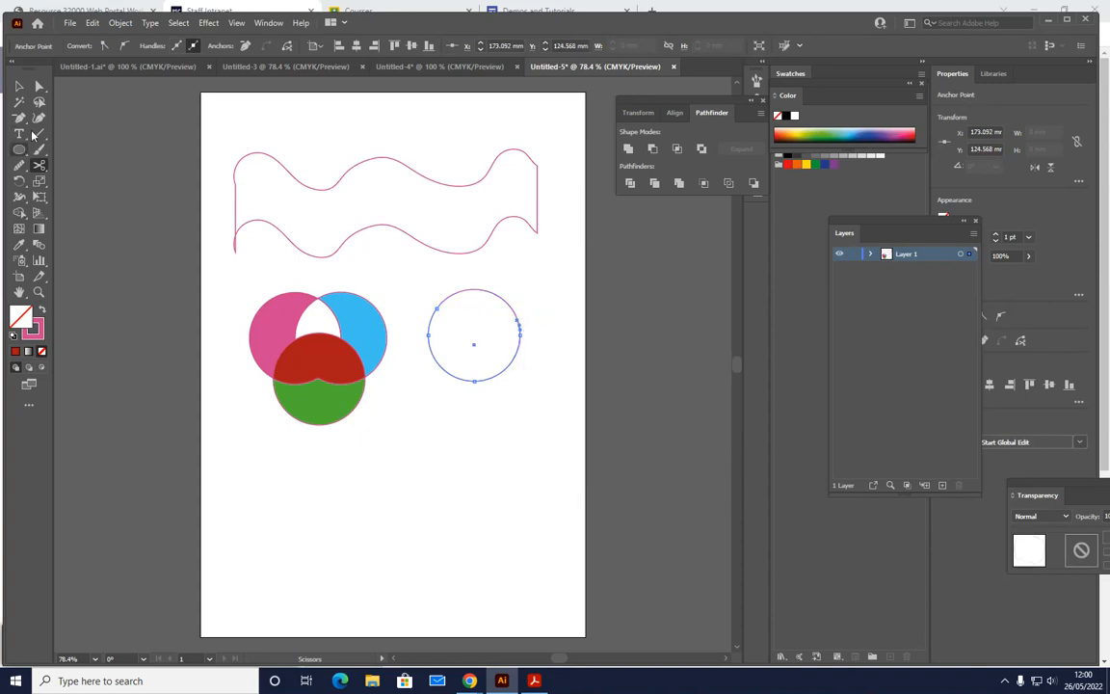
pyautogui.click(39, 86)
pyautogui.click(481, 416)
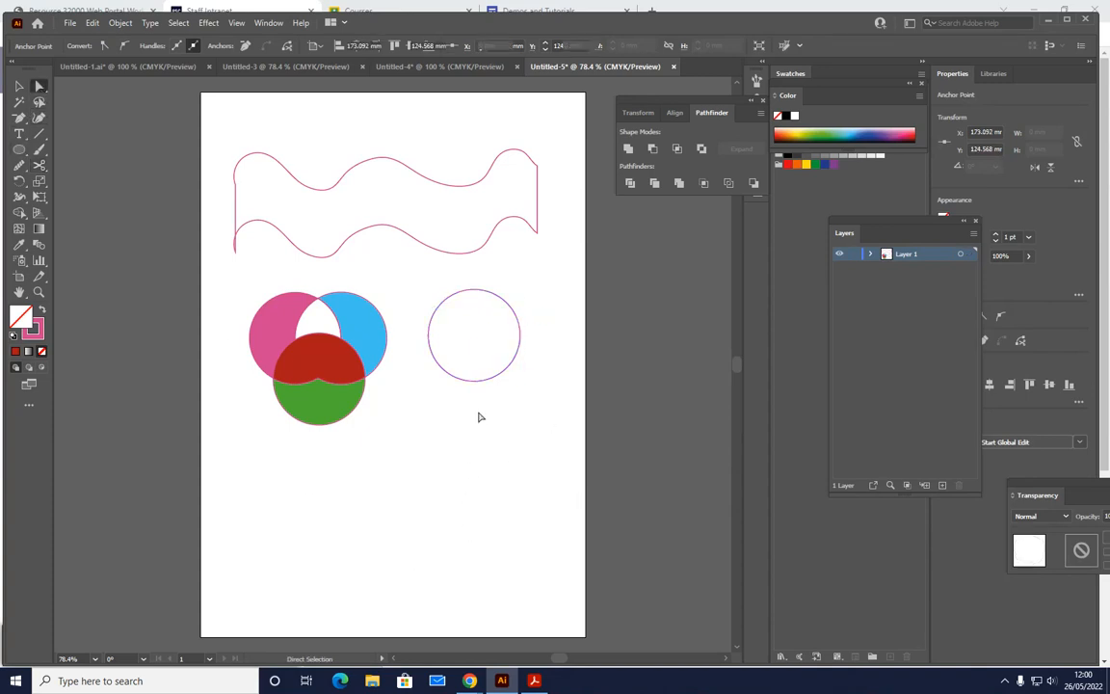
# - Pull the cut circle apart by moving its upper arc up and its lower arc down
pyautogui.moveTo(452, 294); pyautogui.dragTo(507, 270)
pyautogui.click(18, 86)
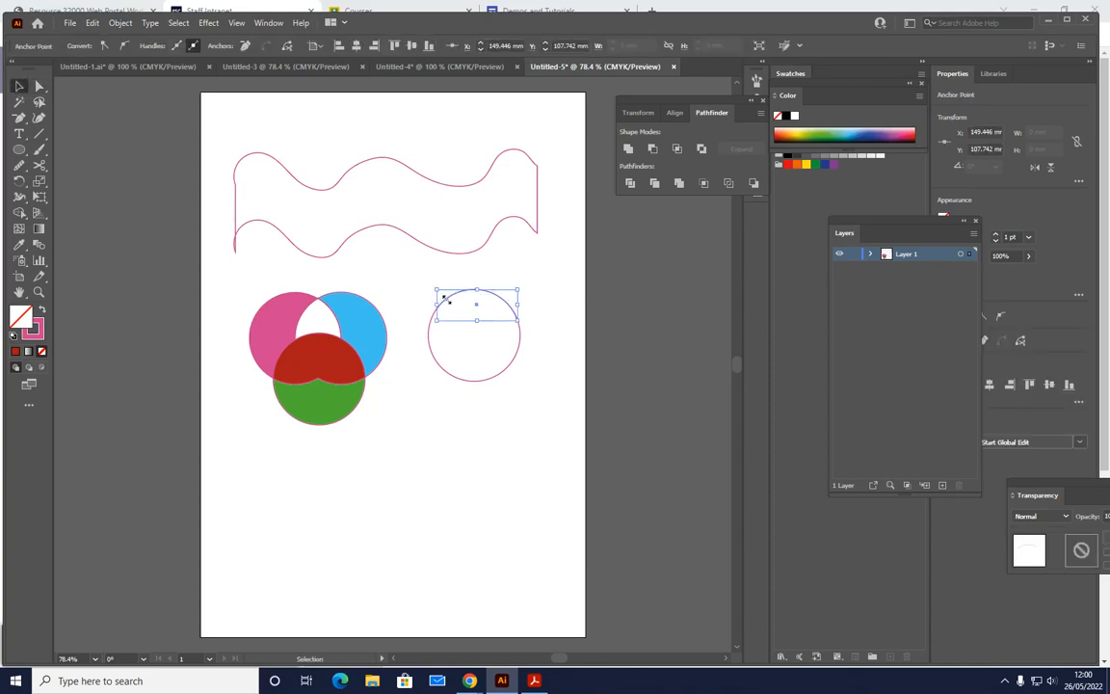
pyautogui.moveTo(482, 320)
pyautogui.mouseDown()
pyautogui.moveTo(481, 297)
pyautogui.moveTo(492, 299)
pyautogui.mouseUp()
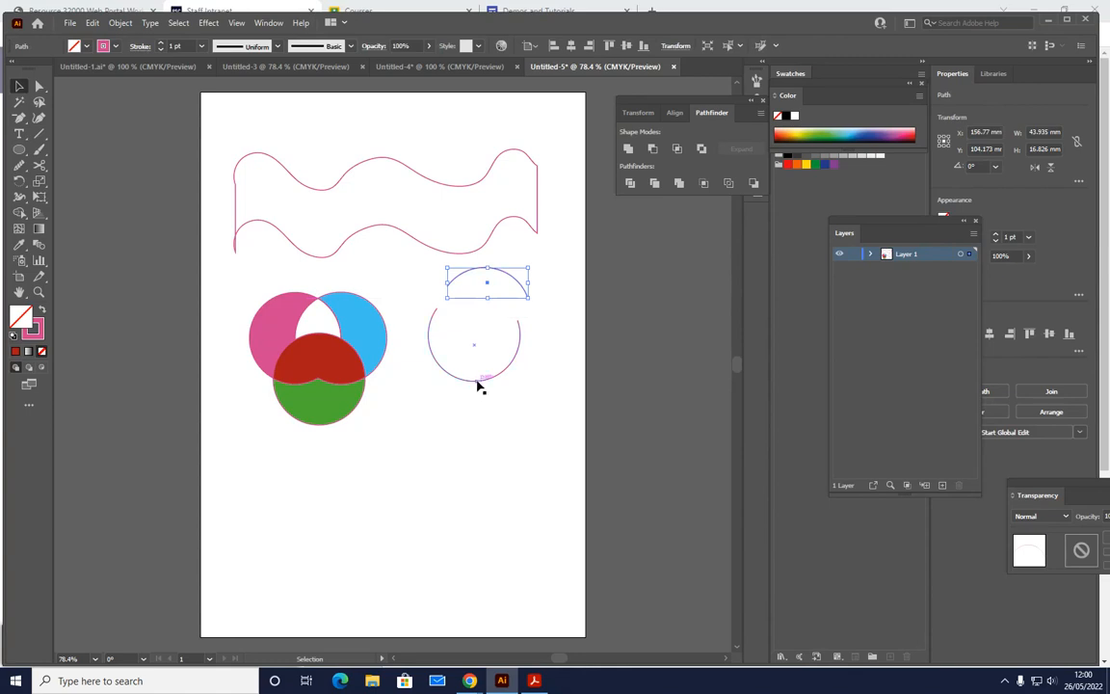
pyautogui.moveTo(477, 383); pyautogui.dragTo(477, 418)
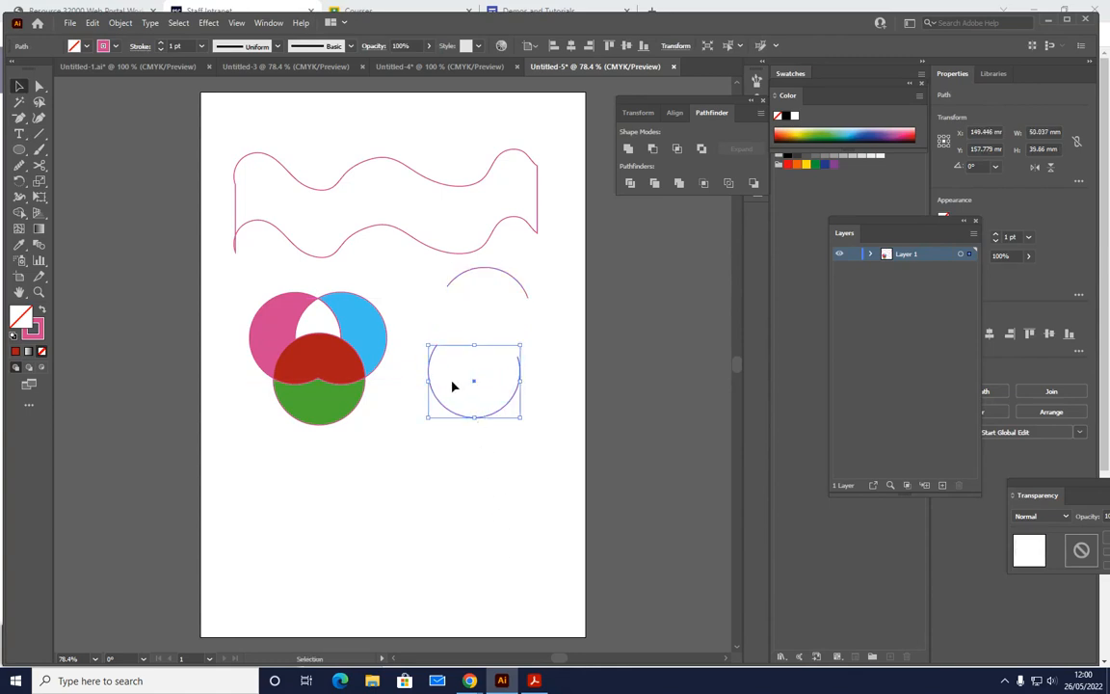
# - Close the lower arc and the upper arc with straight edges using Join
pyautogui.press('a')
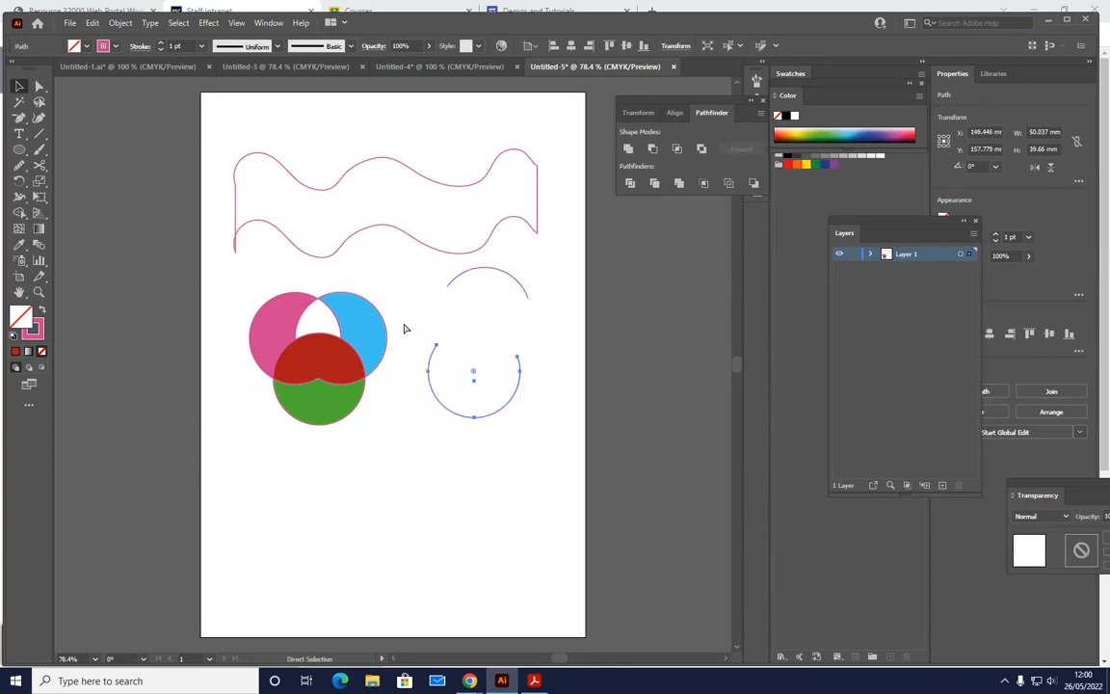
pyautogui.hotkey('ctrl', 'j')
pyautogui.press('a')
pyautogui.click(463, 278)
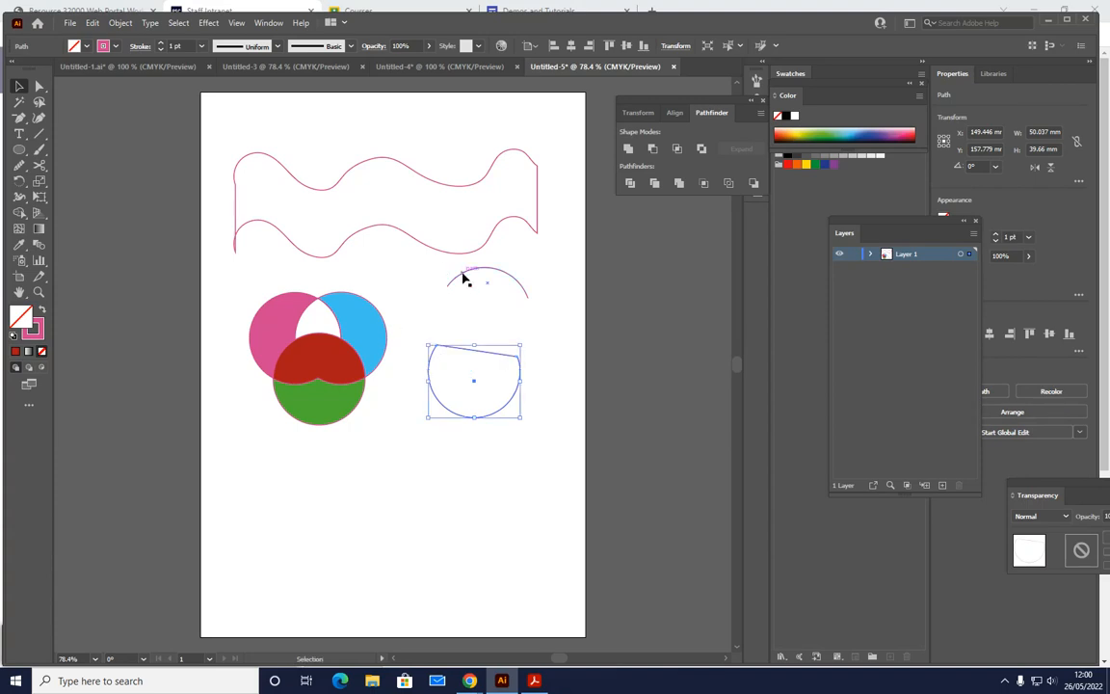
pyautogui.hotkey('ctrl', 'j')
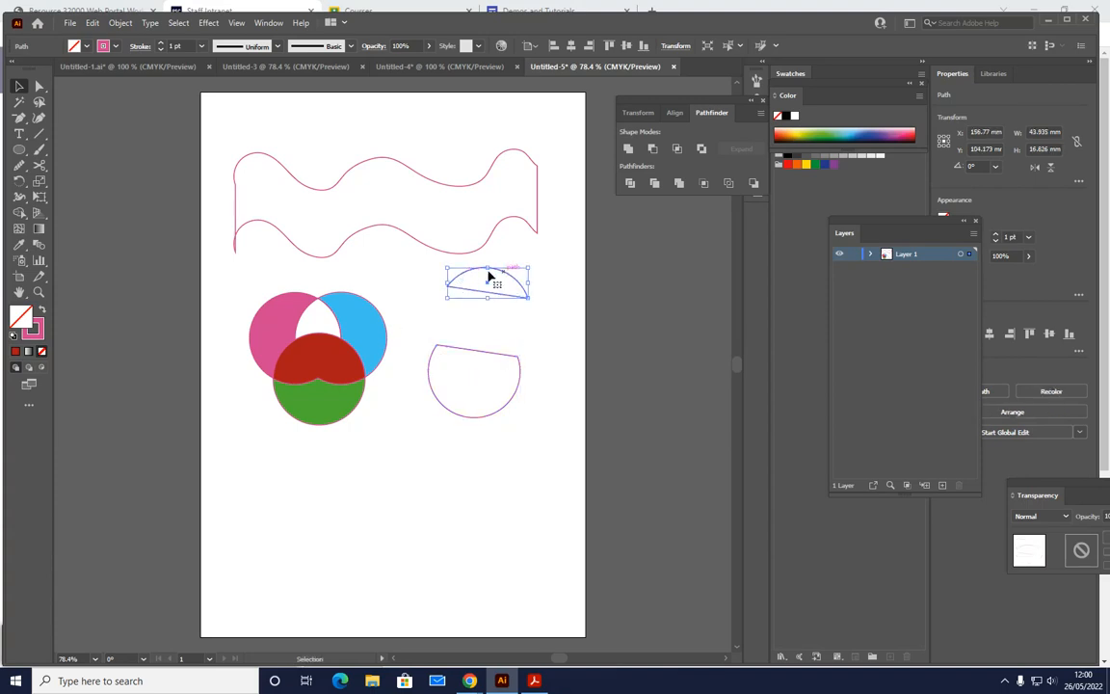
# - Undo the joins, arc moves and cuts to restore the whole circle, and deselect it
pyautogui.hotkey('ctrl', 'z')
pyautogui.hotkey('ctrl', 'z')
pyautogui.hotkey('ctrl', 'z')
pyautogui.hotkey('ctrl', 'z')
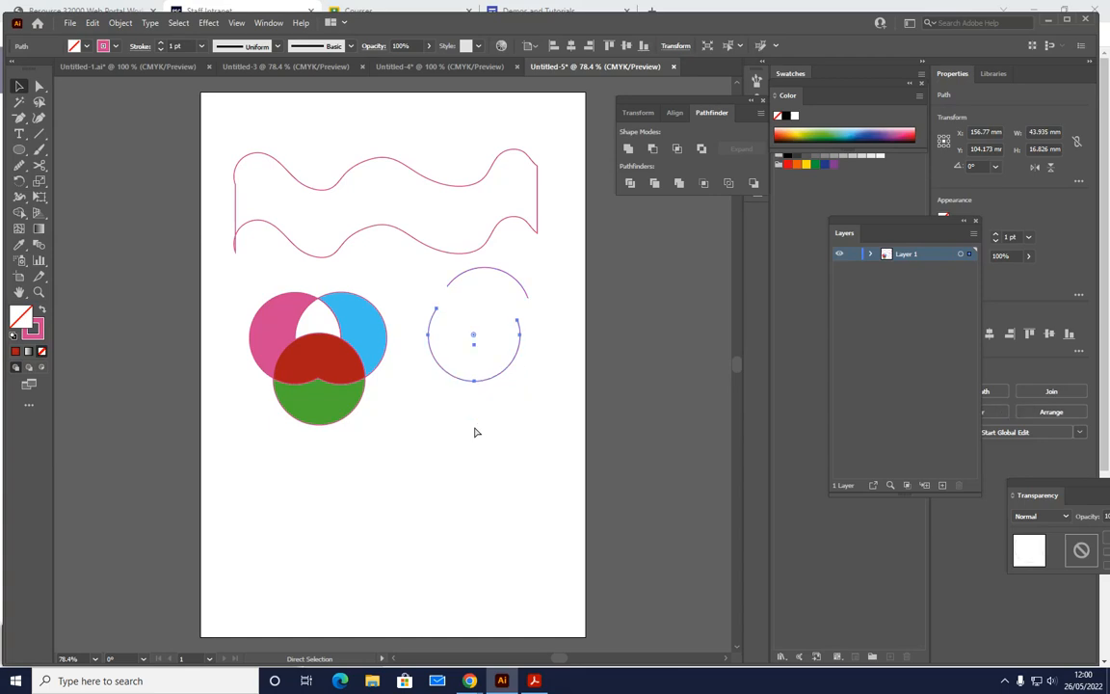
pyautogui.hotkey('ctrl', 'z')
pyautogui.hotkey('ctrl', 'z')
pyautogui.hotkey('ctrl', 'z')
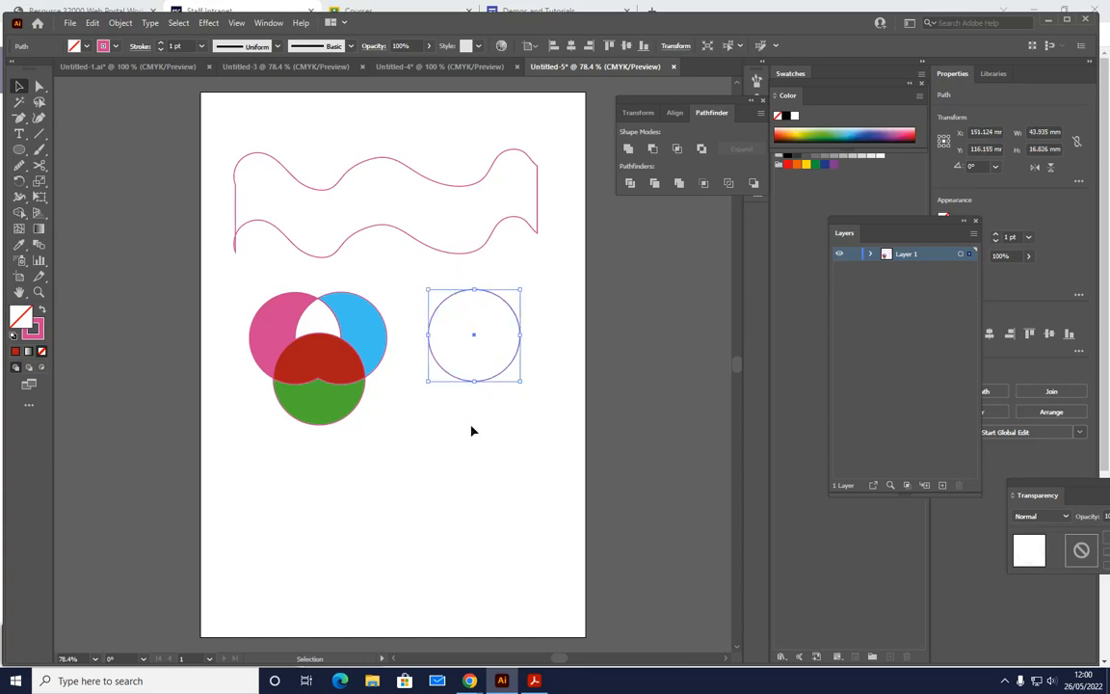
pyautogui.click(480, 444)
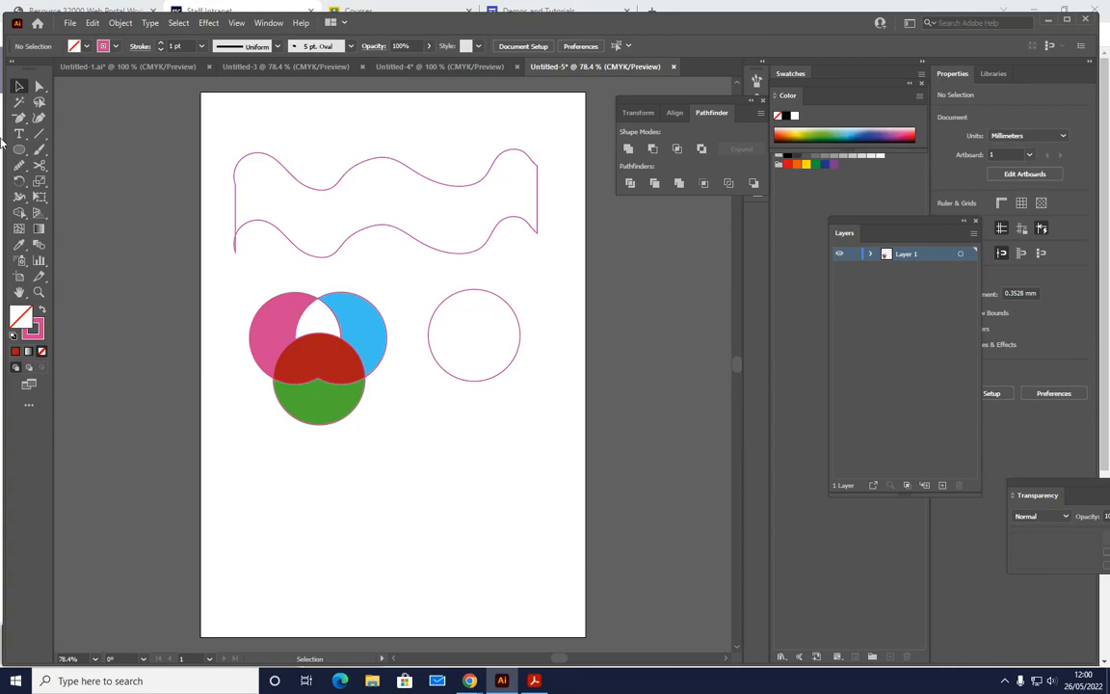
# - Draw a rectangle about 18.7 by 24.5 mm overlapping the top edge of the separate circle
pyautogui.moveTo(19, 150); pyautogui.dragTo(73, 150)
pyautogui.moveTo(461, 275); pyautogui.dragTo(498, 321)
pyautogui.press('v')
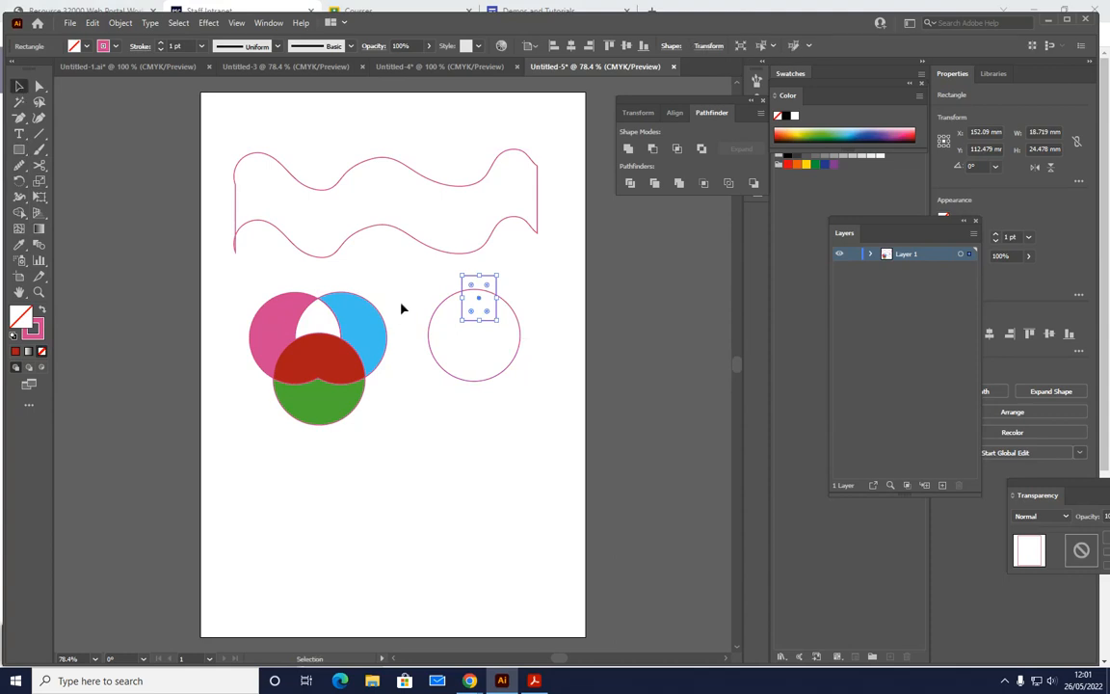
# - Select the outlined circle and overlapping rectangle, try subtracting the rectangle with Pathfinder Minus Front, and undo the subtraction
pyautogui.moveTo(406, 280); pyautogui.dragTo(589, 395)
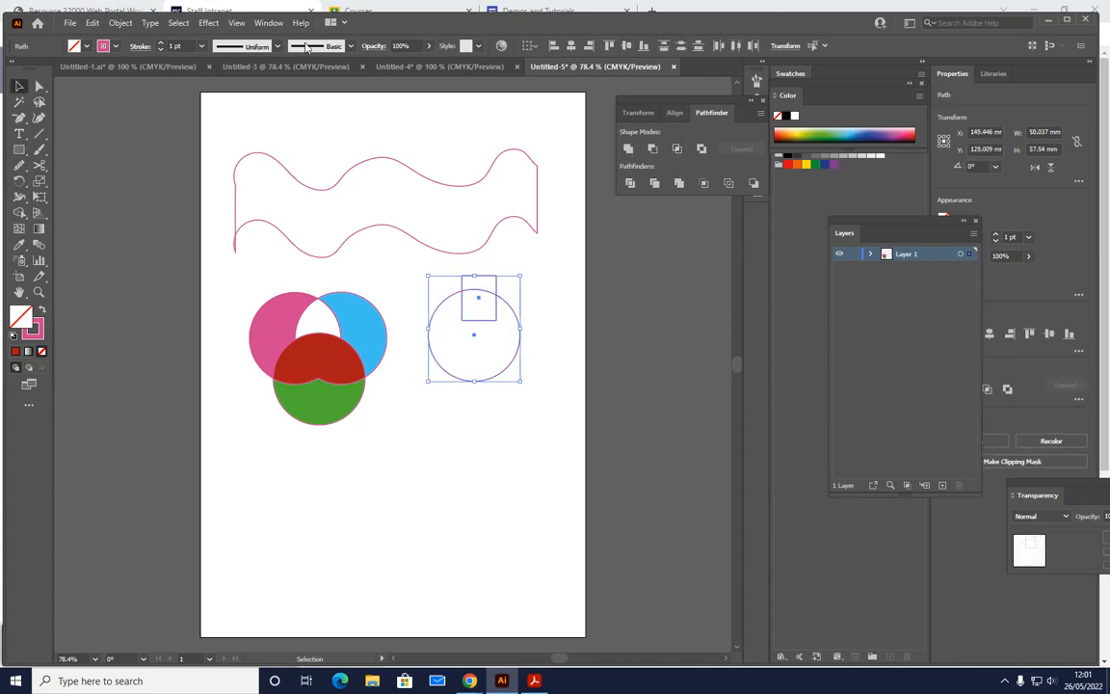
pyautogui.click(269, 22)
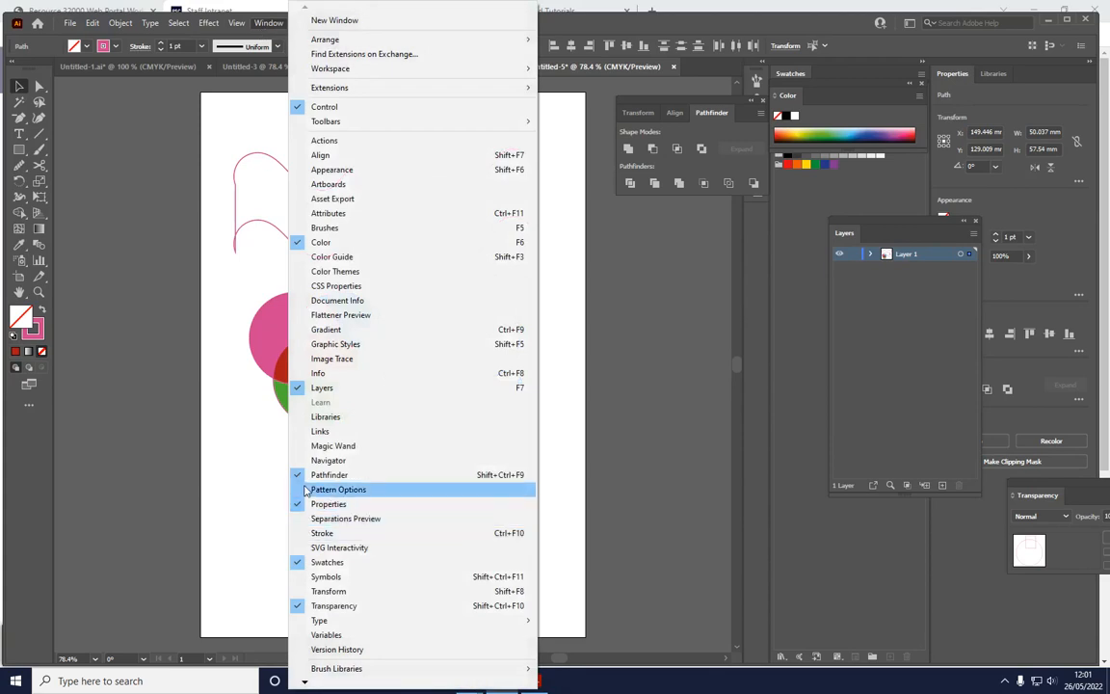
pyautogui.click(686, 148)
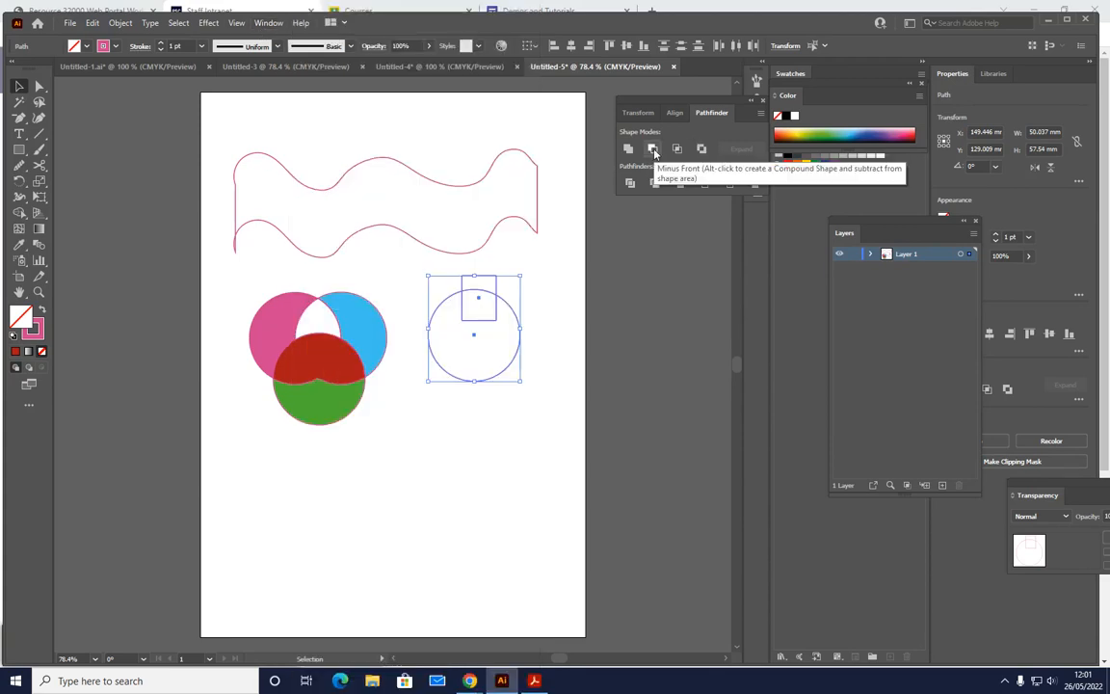
pyautogui.click(652, 151)
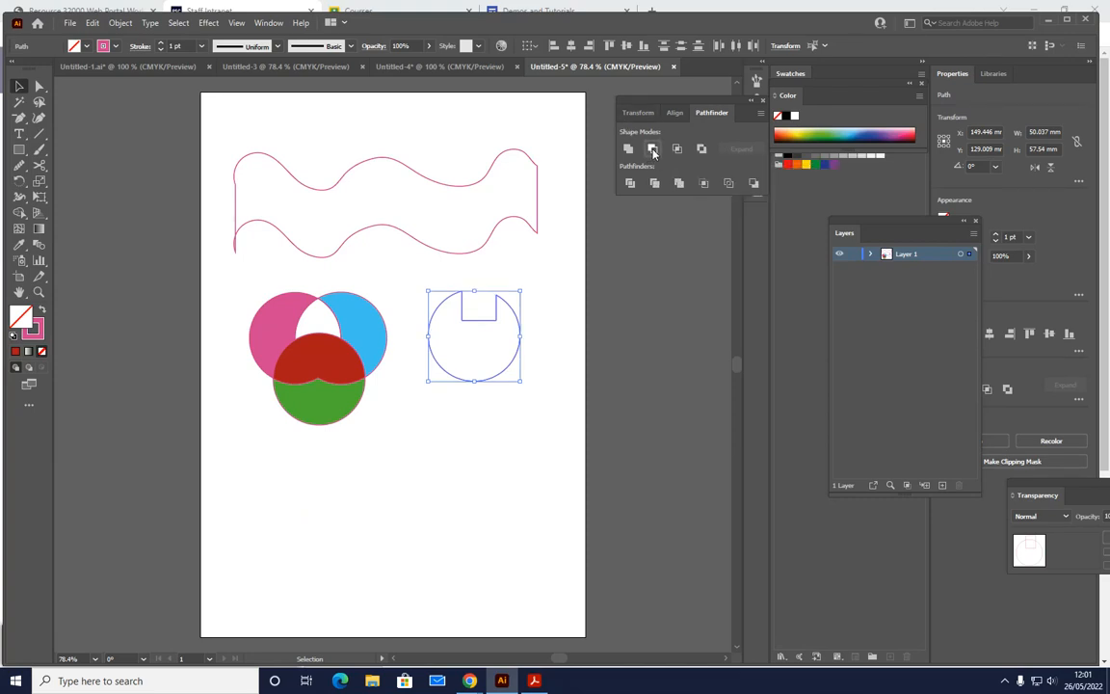
pyautogui.hotkey('ctrl', 'z')
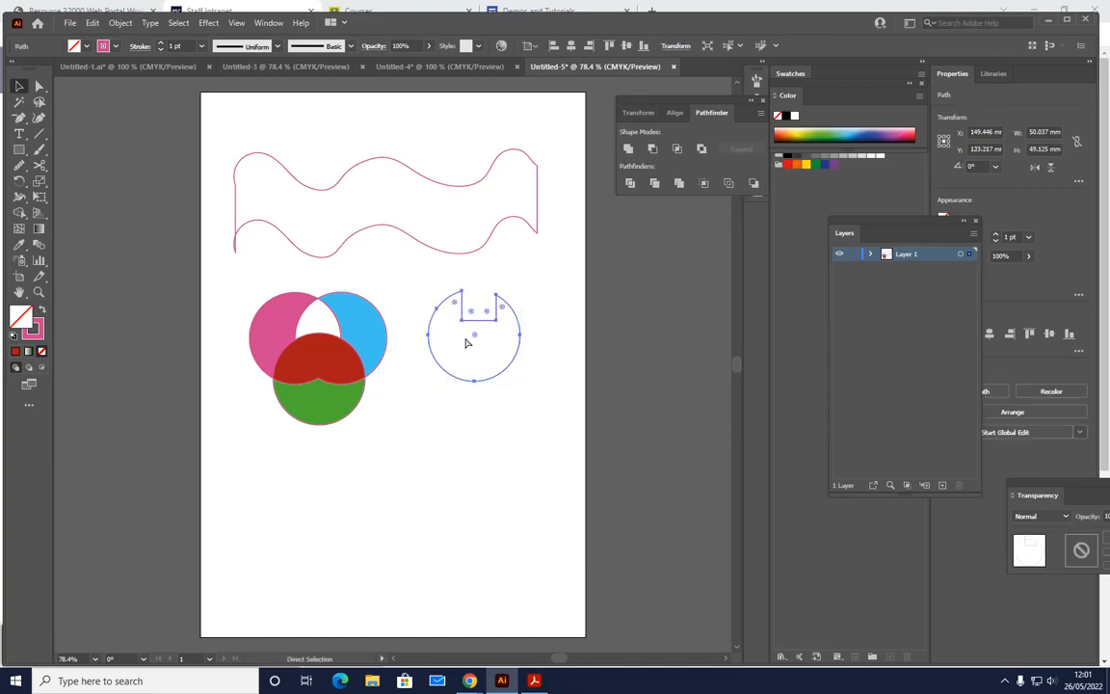
# - Try merging the circle and rectangle with Pathfinder Unite, undo the merge, and apply Minus Back to them instead
pyautogui.click(628, 150)
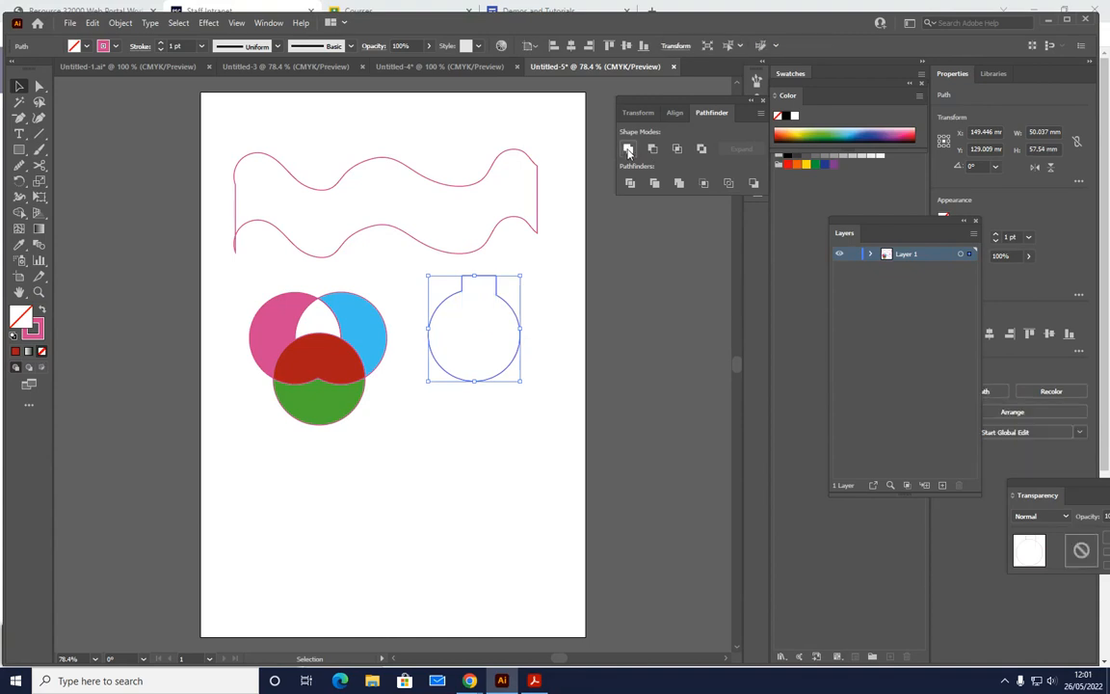
pyautogui.hotkey('ctrl', 'z')
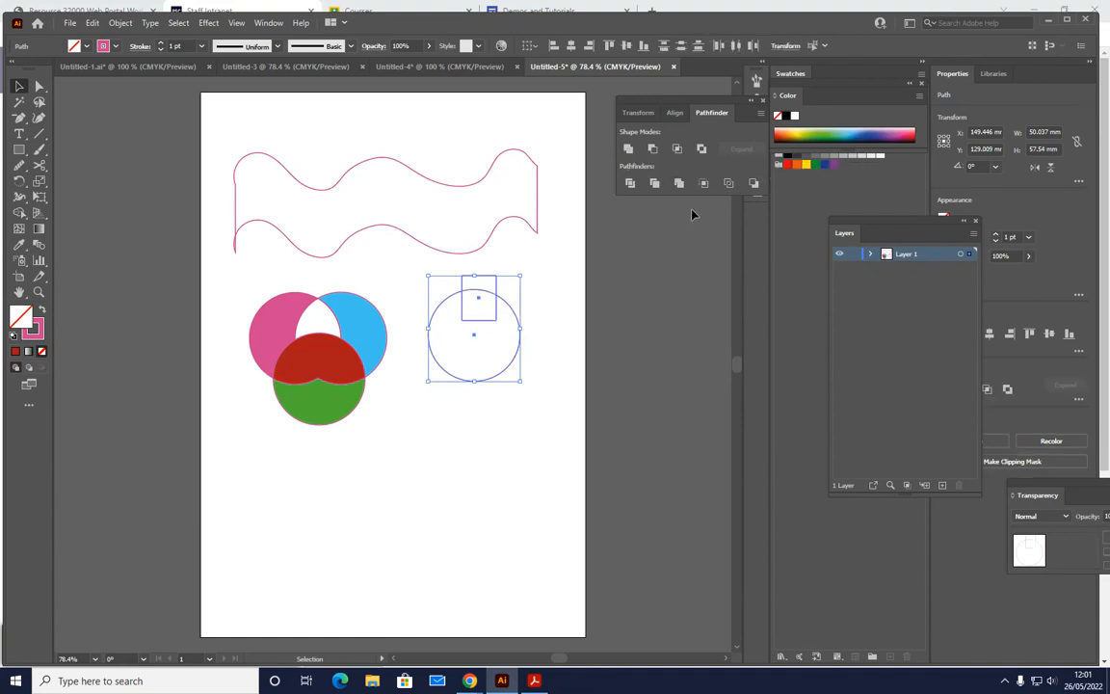
pyautogui.click(752, 184)
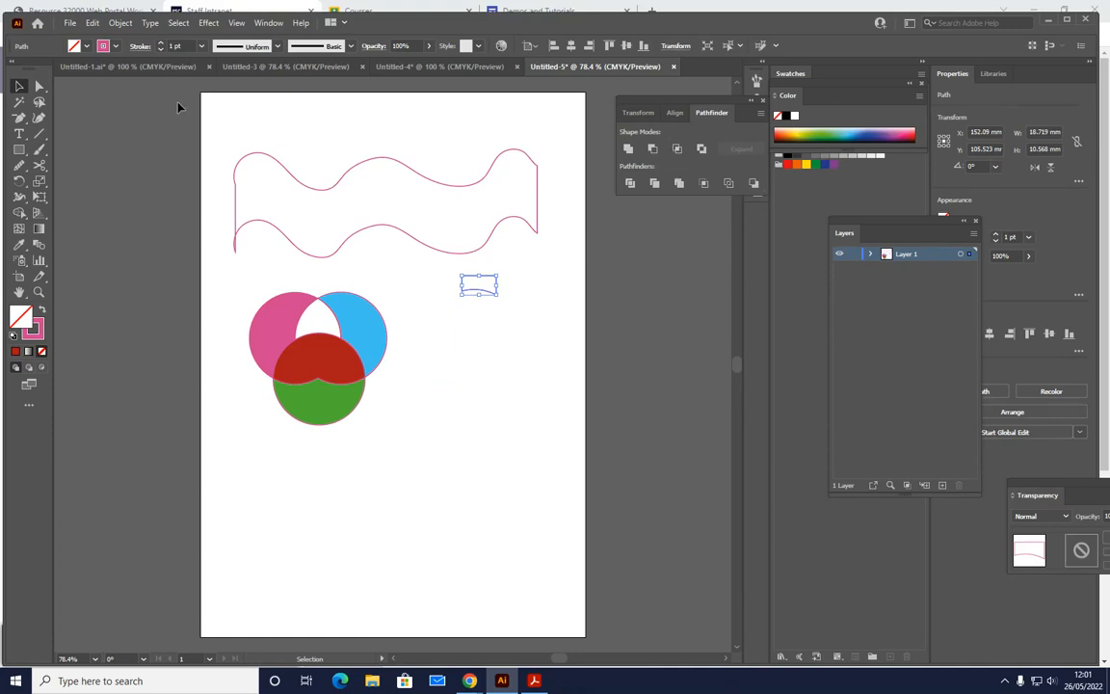
# - Delete all artwork from the artboard, including the wavy shape, the coloured circles and the small cut shape
pyautogui.moveTo(183, 100); pyautogui.dragTo(584, 479)
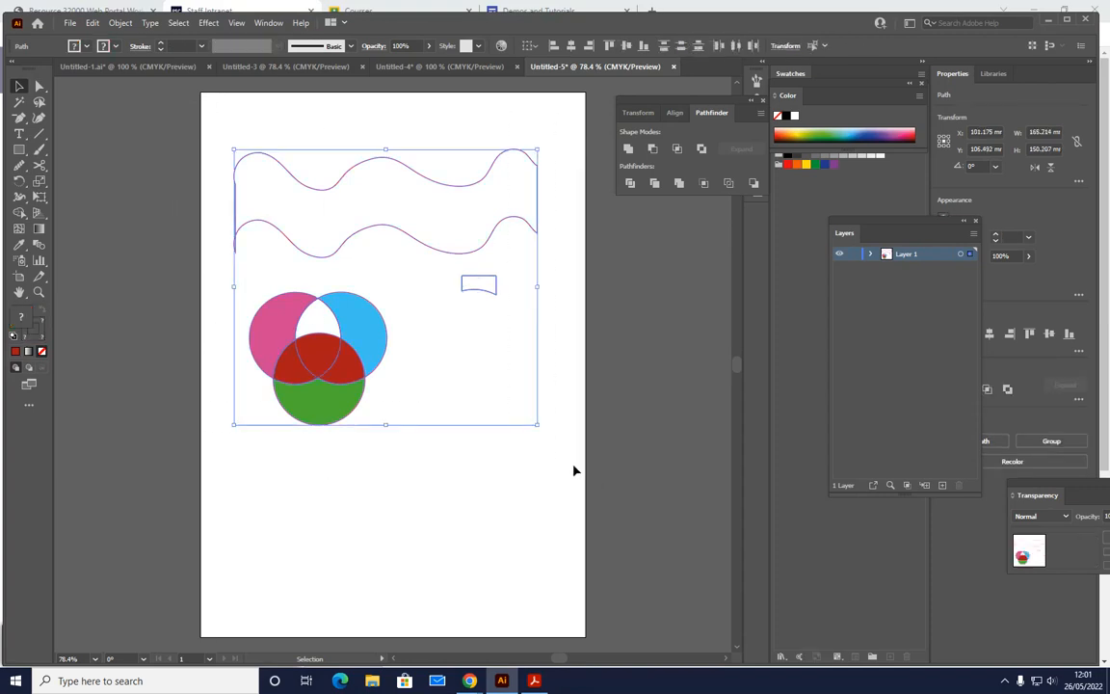
pyautogui.press('Delete')
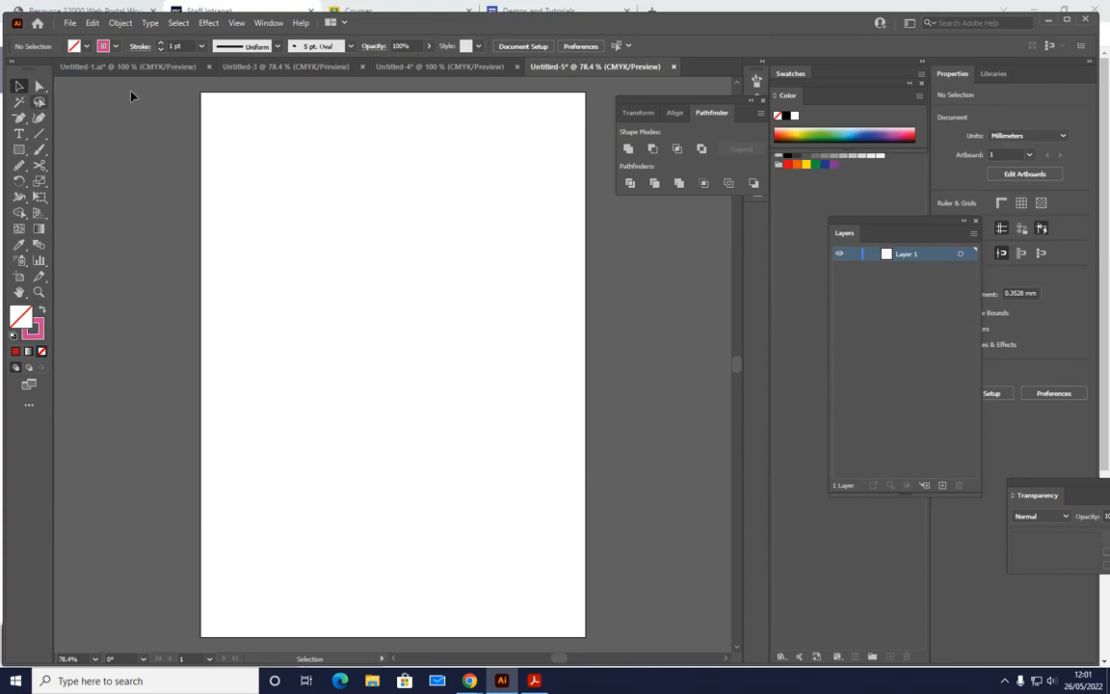